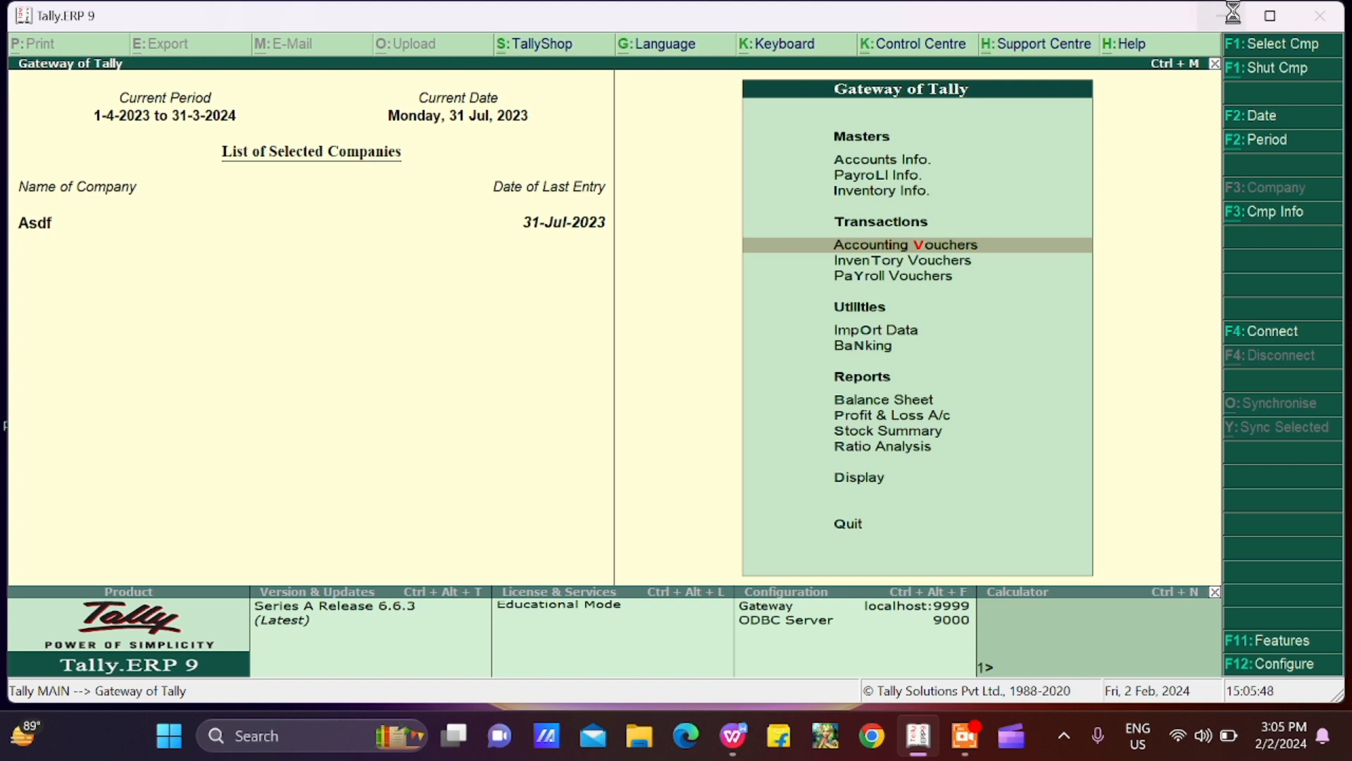
Step: Start a new contra voucher from Accounting Vouchers
key(Return)
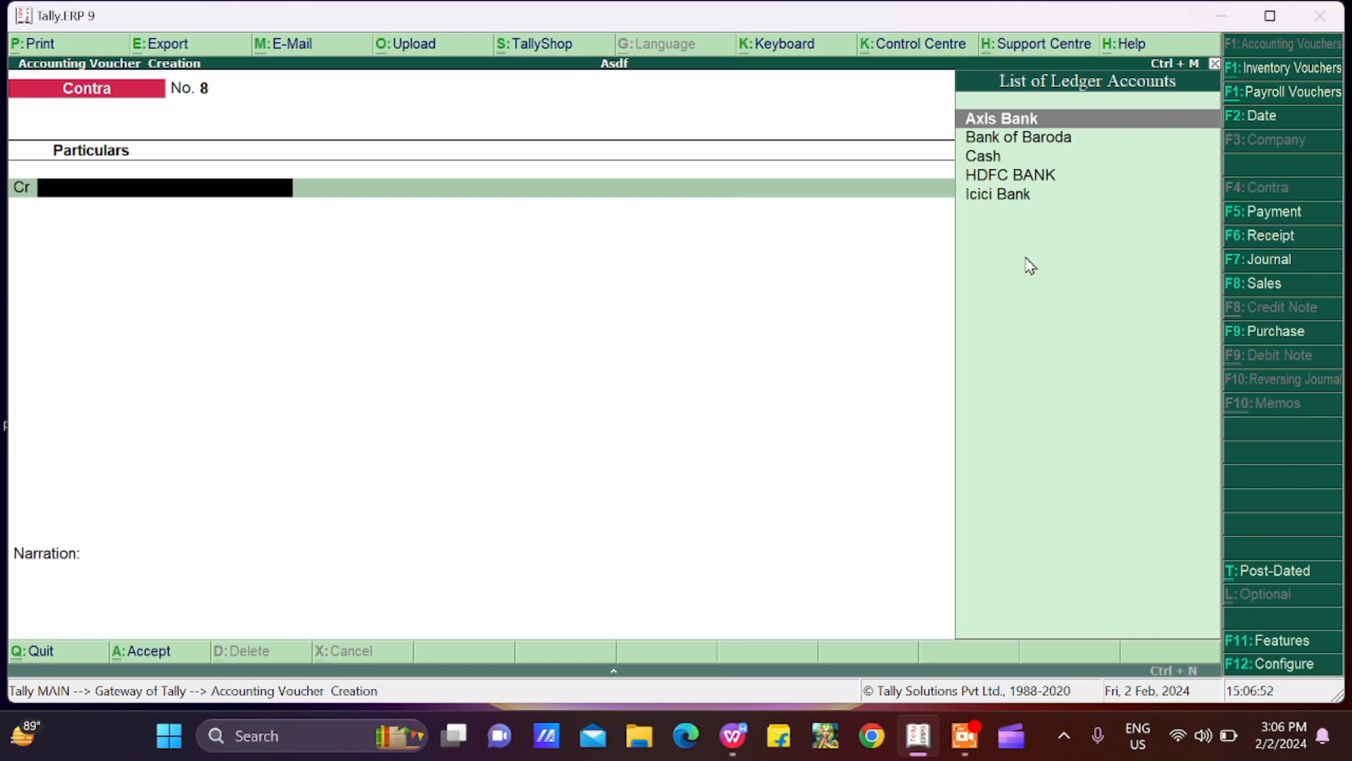
Step: Switch to WPS Office and review the credit and debit rules for cash and bank balances in contra.docx
click(1225, 21)
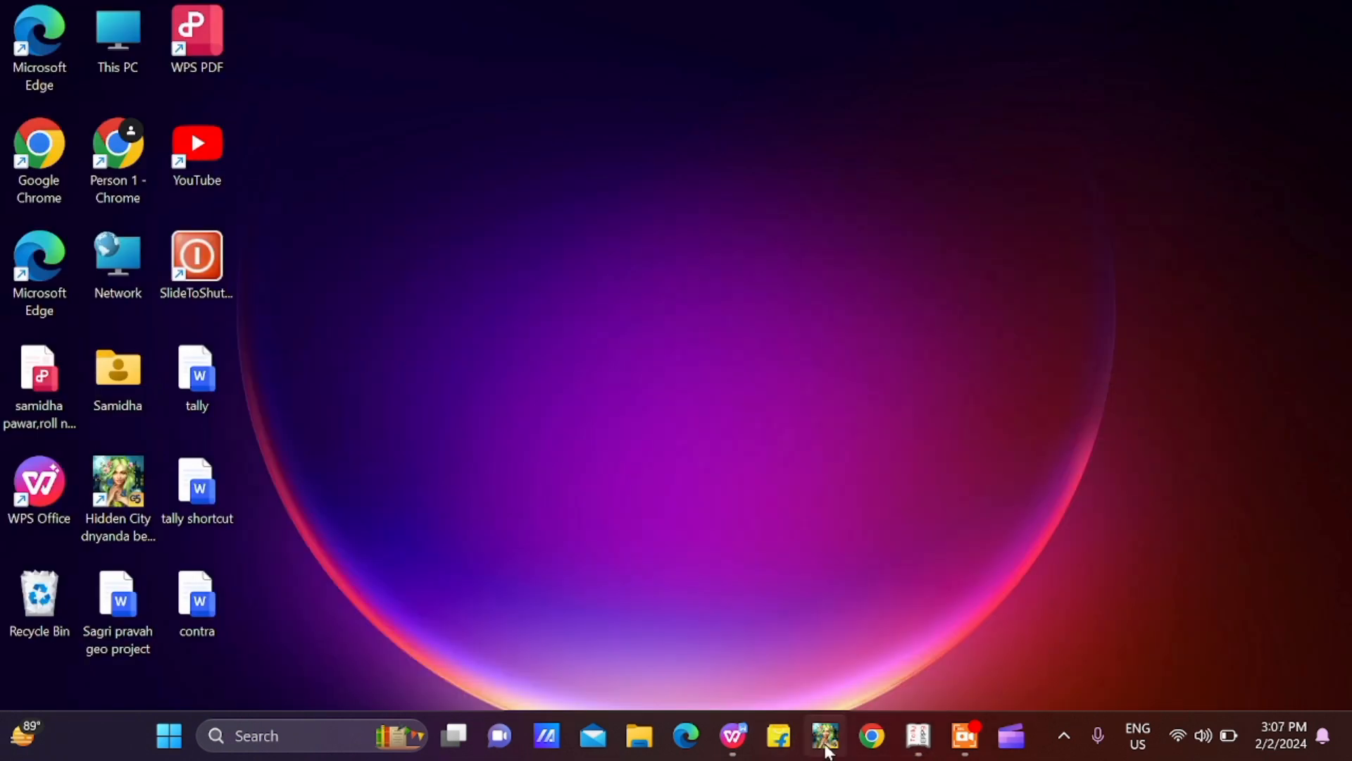
click(736, 740)
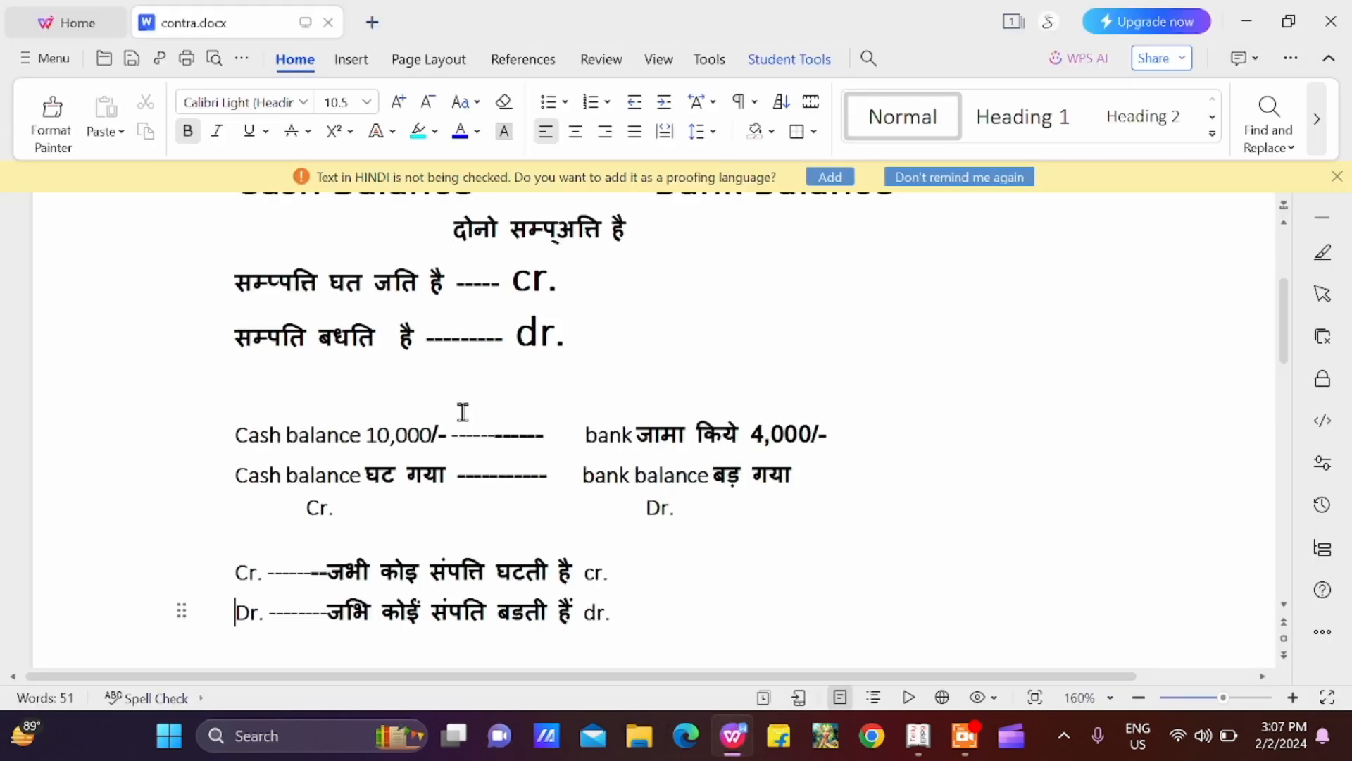
key(Up)
key(Up)
key(Up)
key(Up)
key(Up)
key(Up)
key(Up)
key(Up)
key(Up)
key(Up)
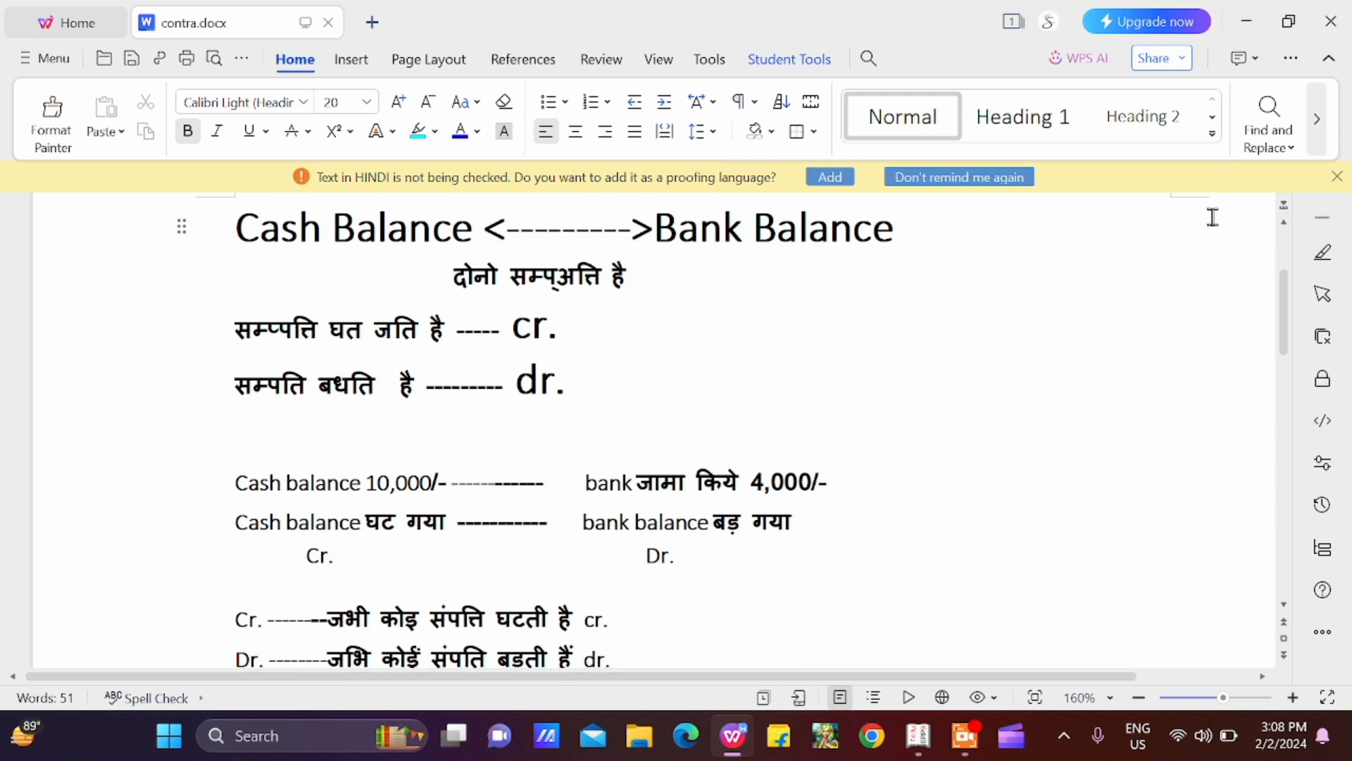
Step: Switch back to Tally.ERP 9 and credit the Cash ledger with 6000 in the contra voucher
click(1253, 23)
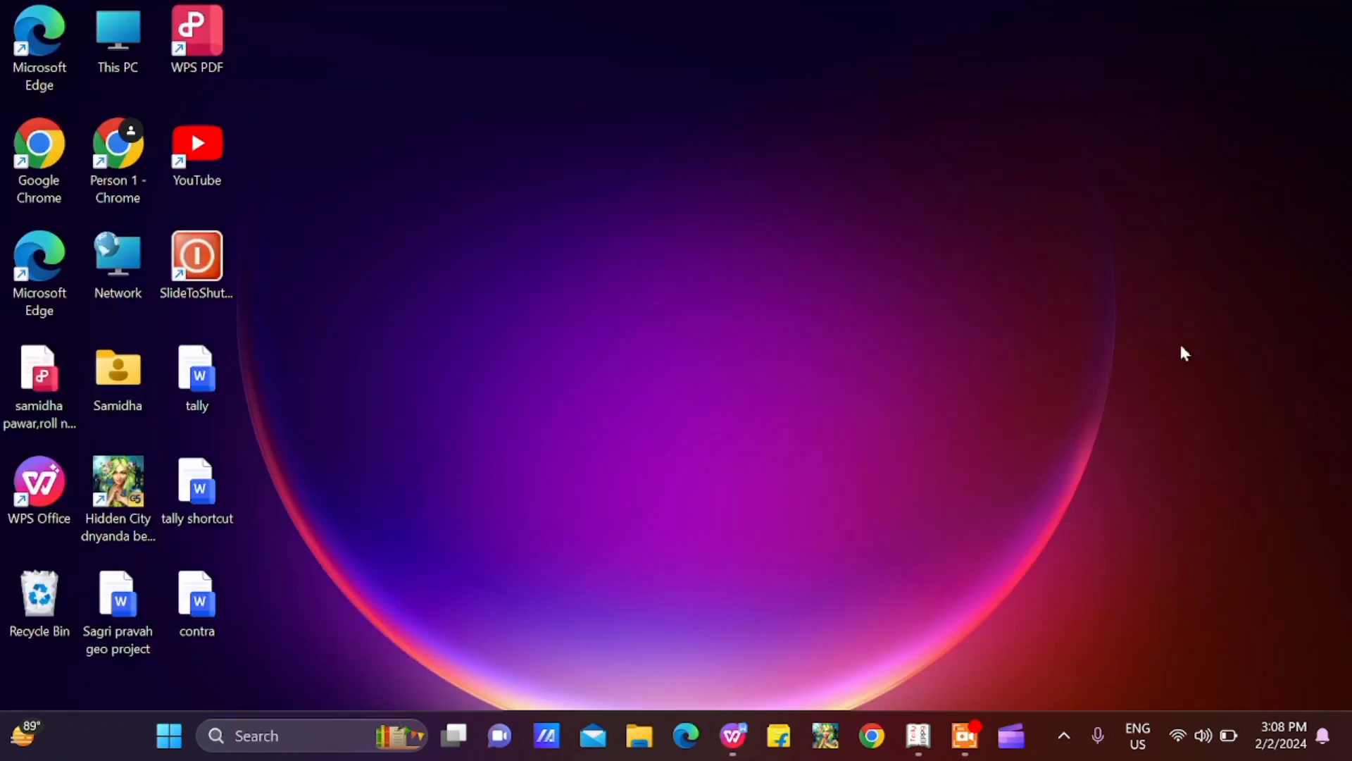
click(919, 738)
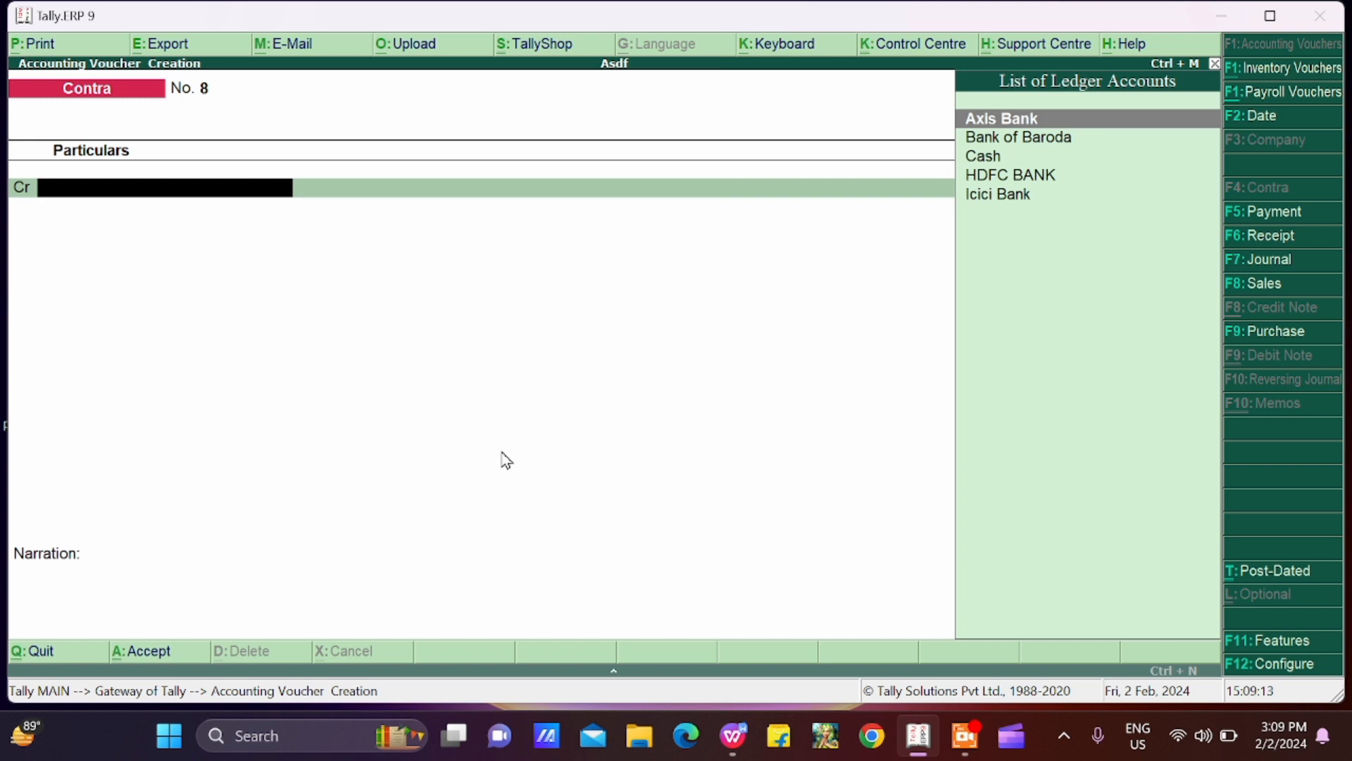
text(Cas)
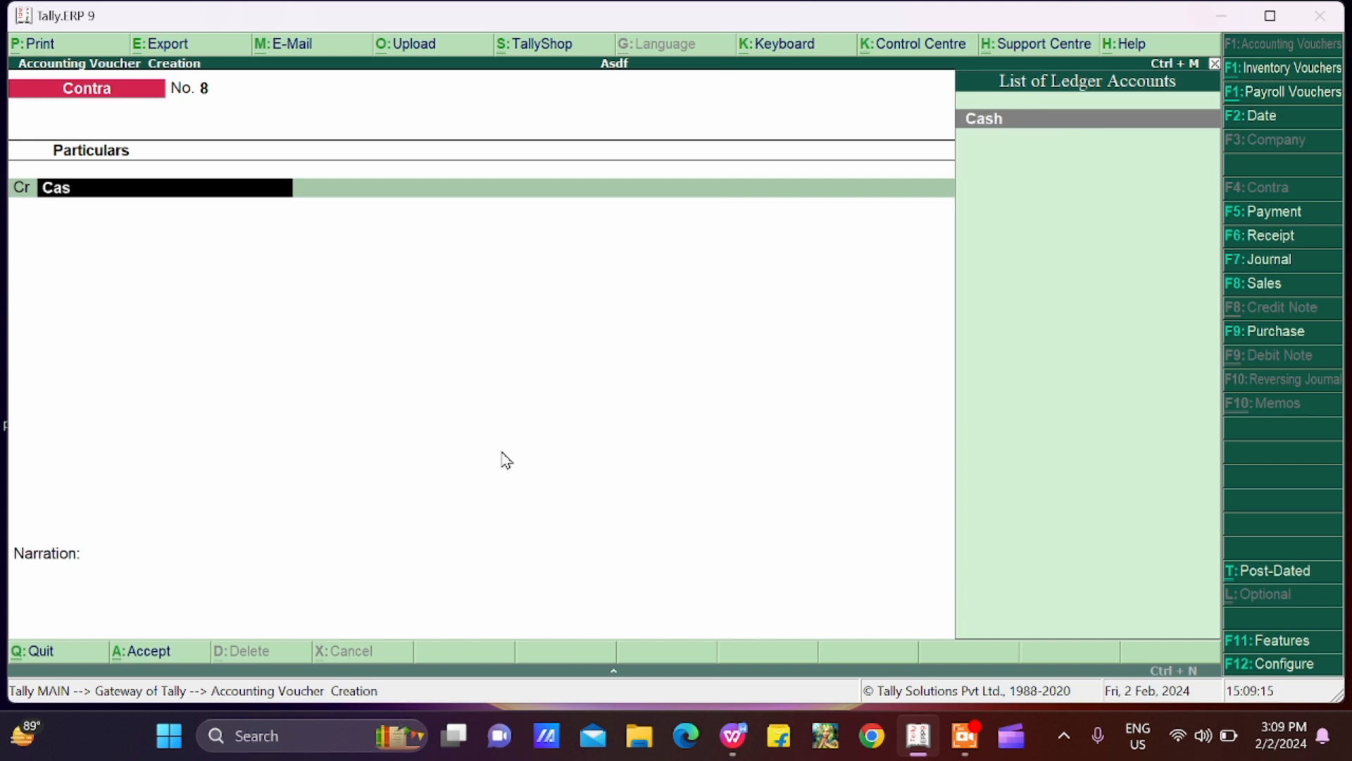
text(h)
key(Return)
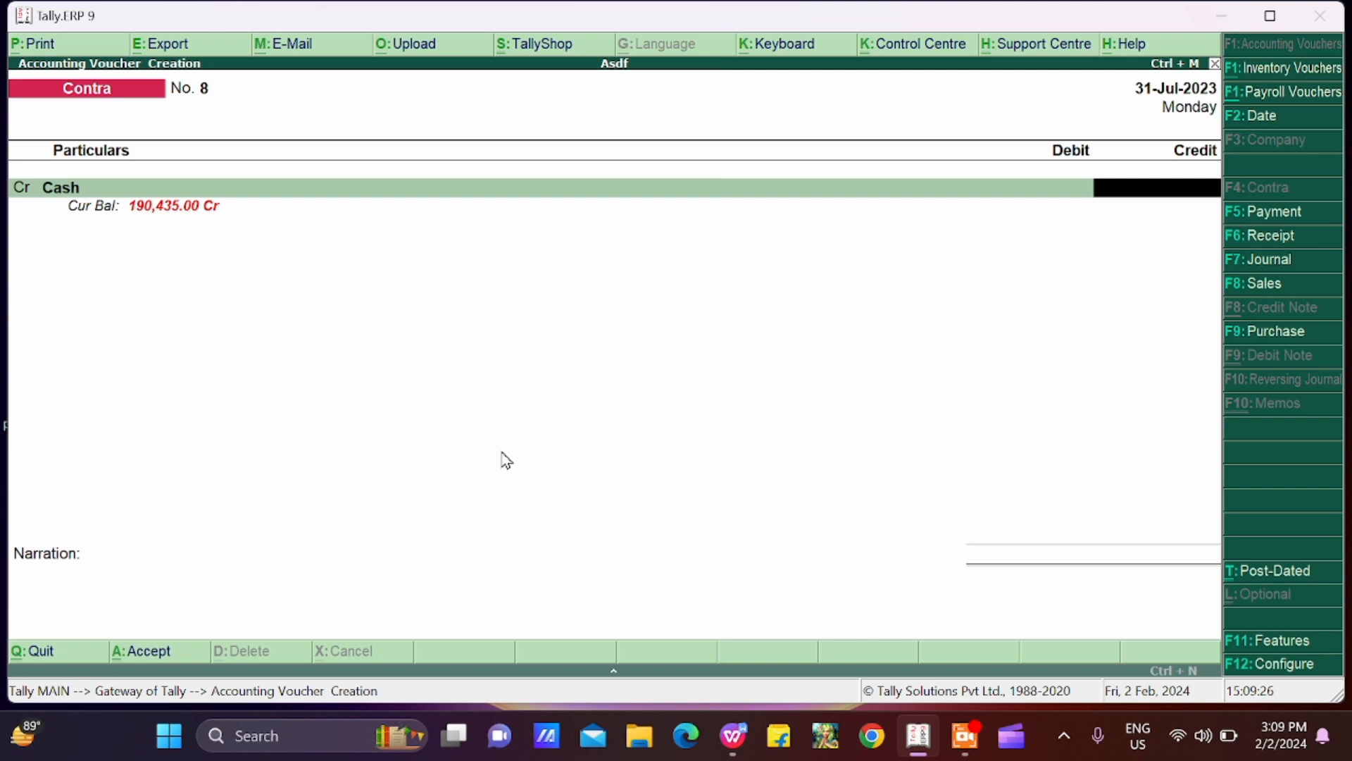
text(6000)
key(Return)
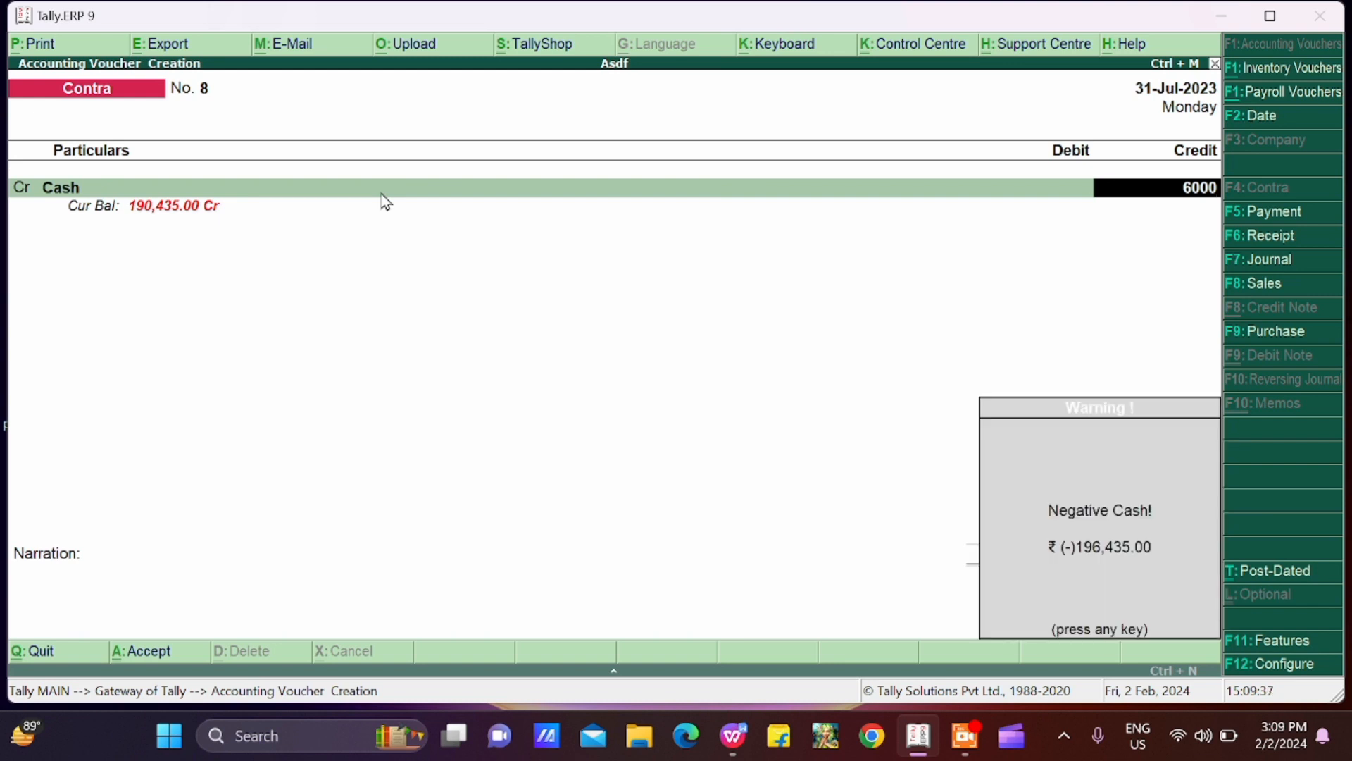
key(Return)
key(Return)
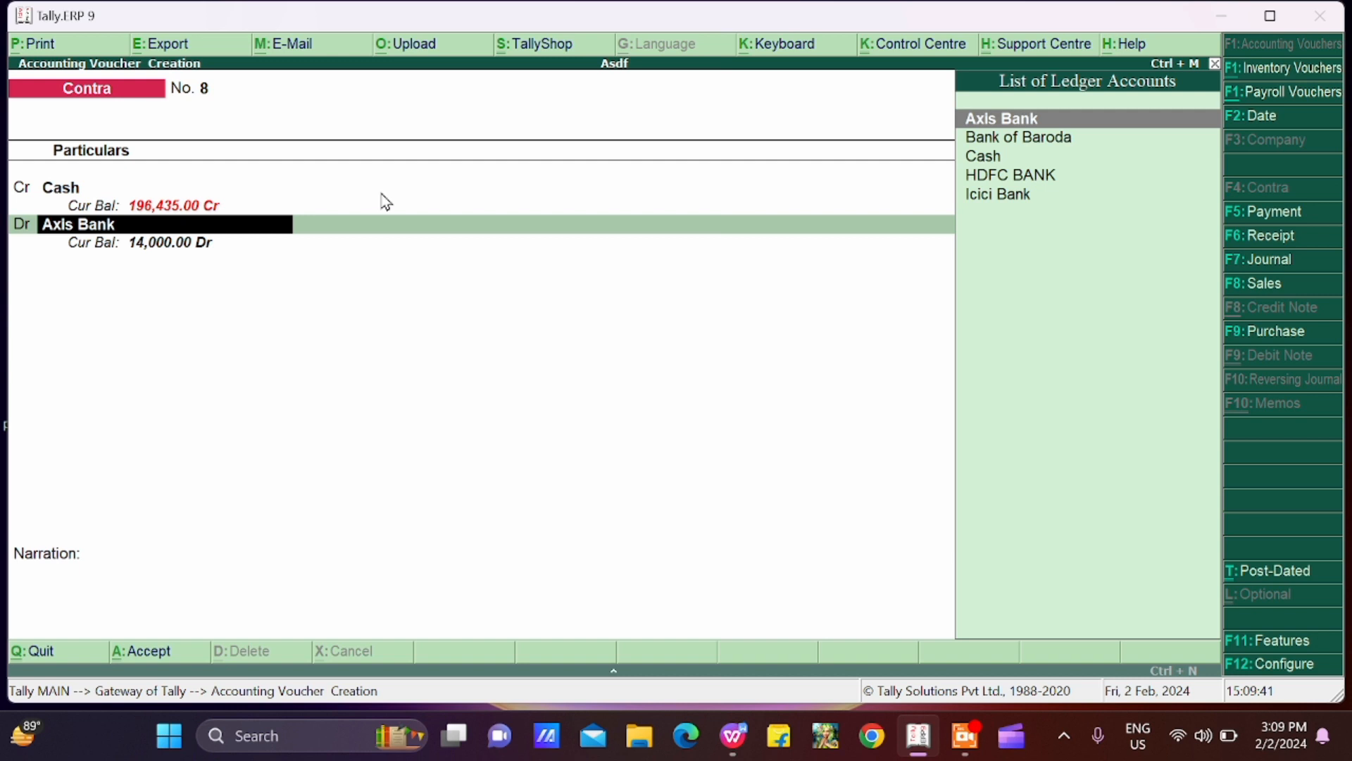
Step: Debit HDFC BANK with 6,000 and accept its bank allocation as a Cash transaction
text(H)
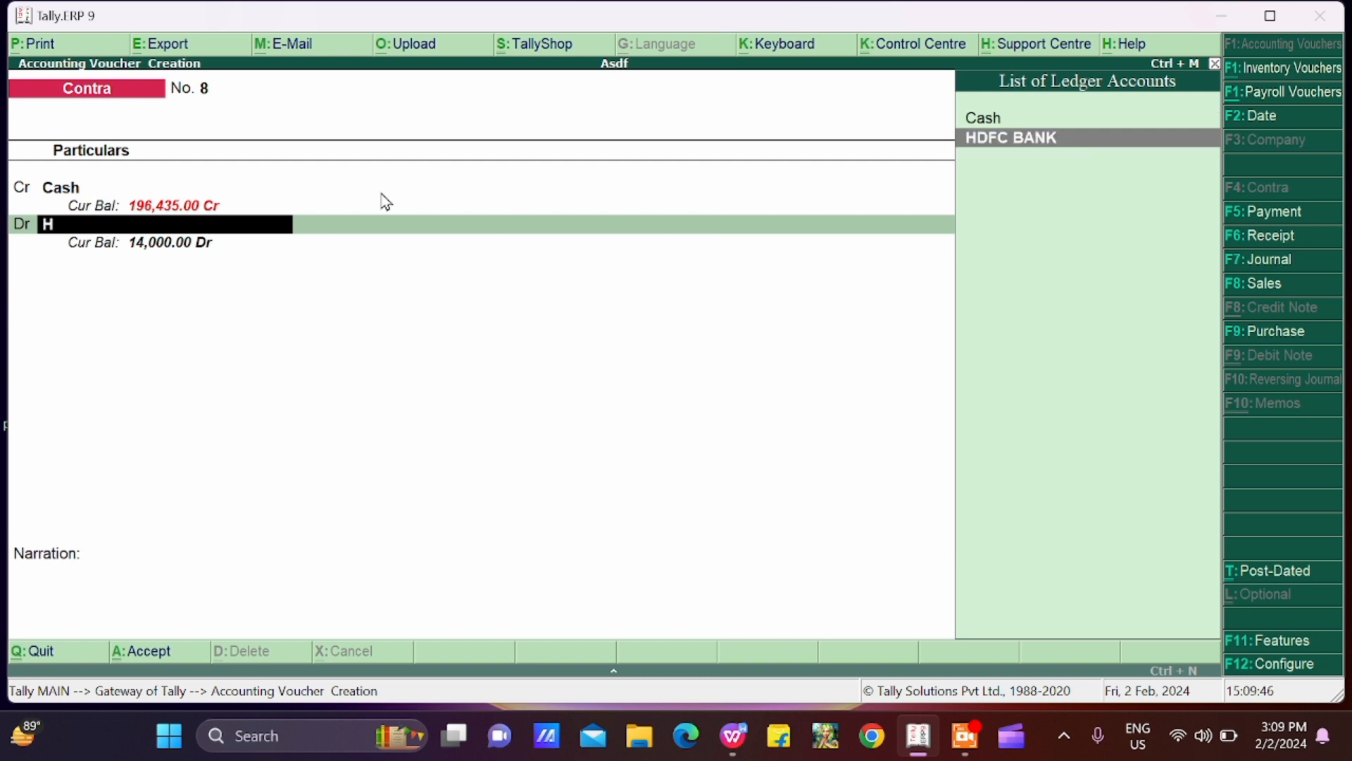
key(Return)
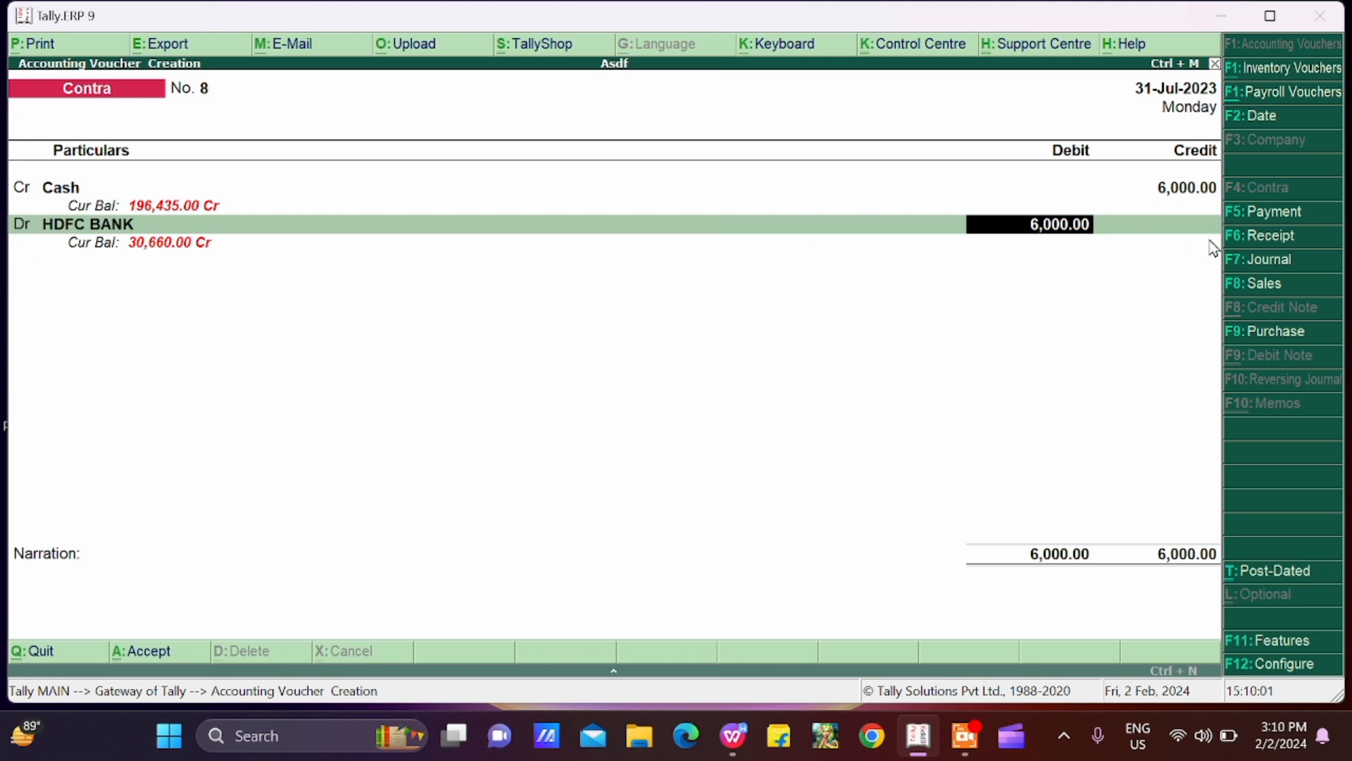
key(Return)
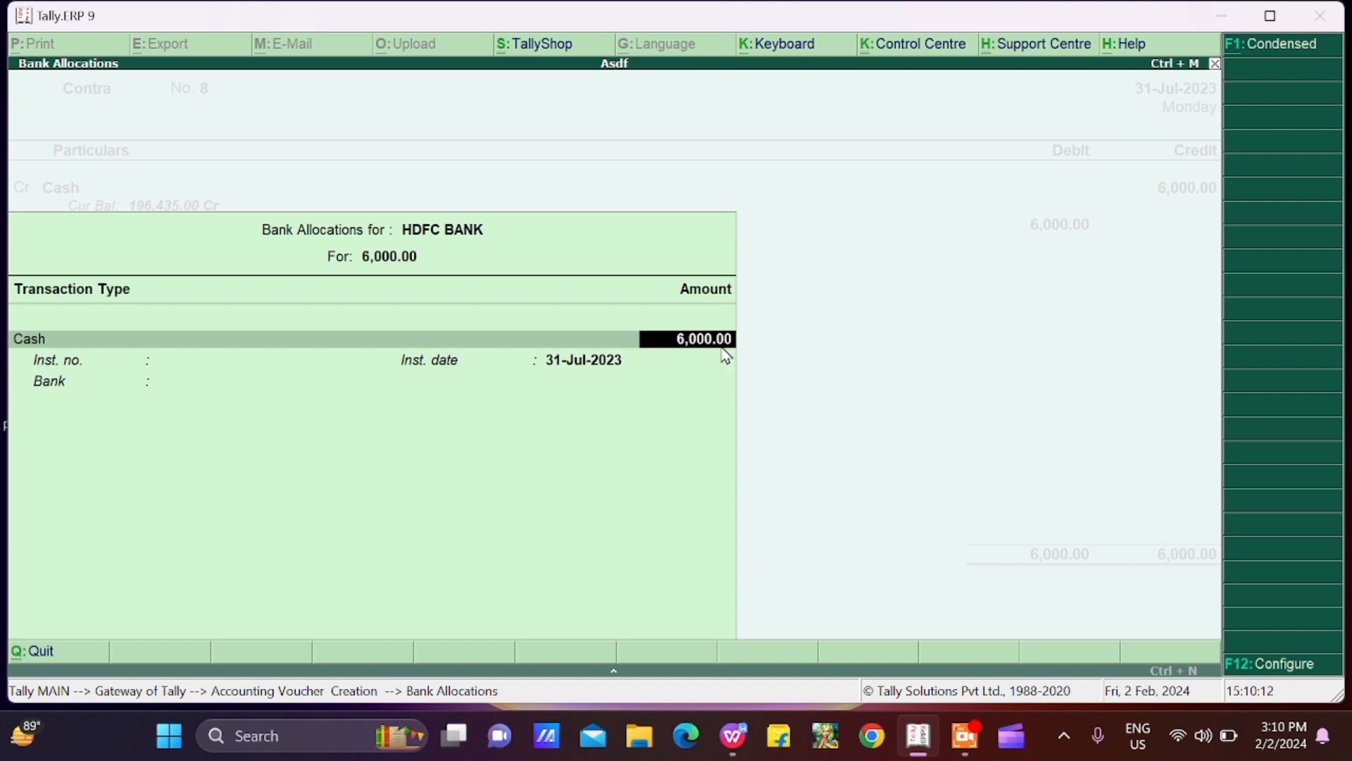
key(Return)
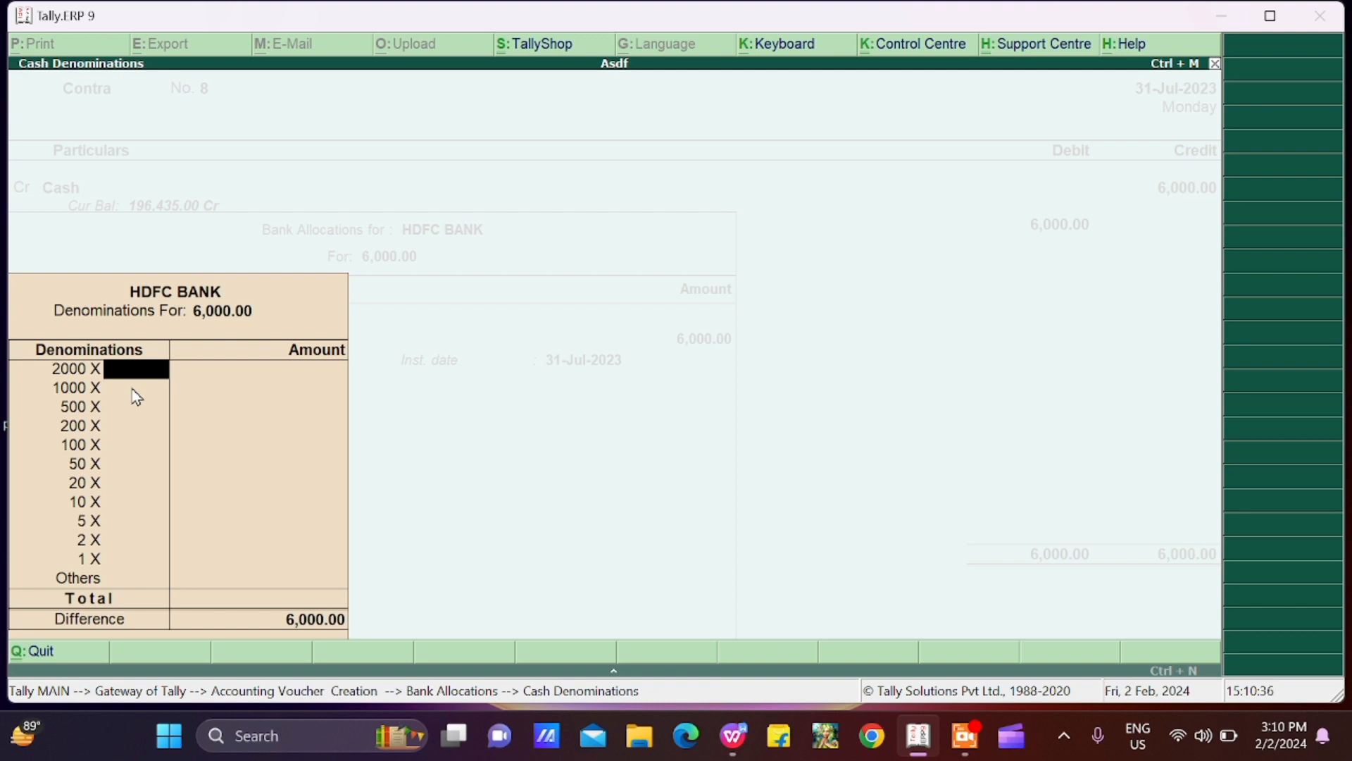
Step: Leave the cash denominations and narration blank, and save the contra voucher
key(Down)
key(Down)
key(Down)
key(Down)
key(Down)
key(Down)
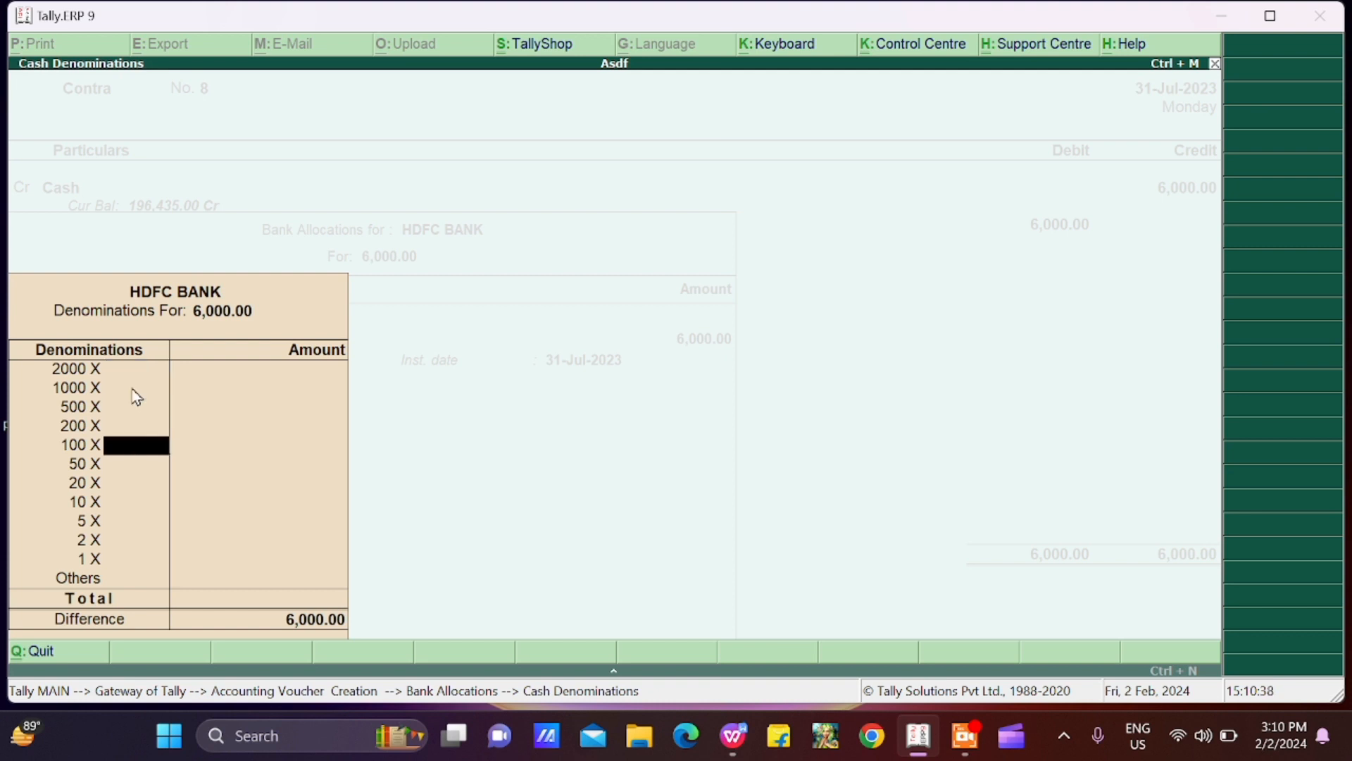
key(Down)
key(Down)
key(Down)
key(Down)
key(Down)
key(Return)
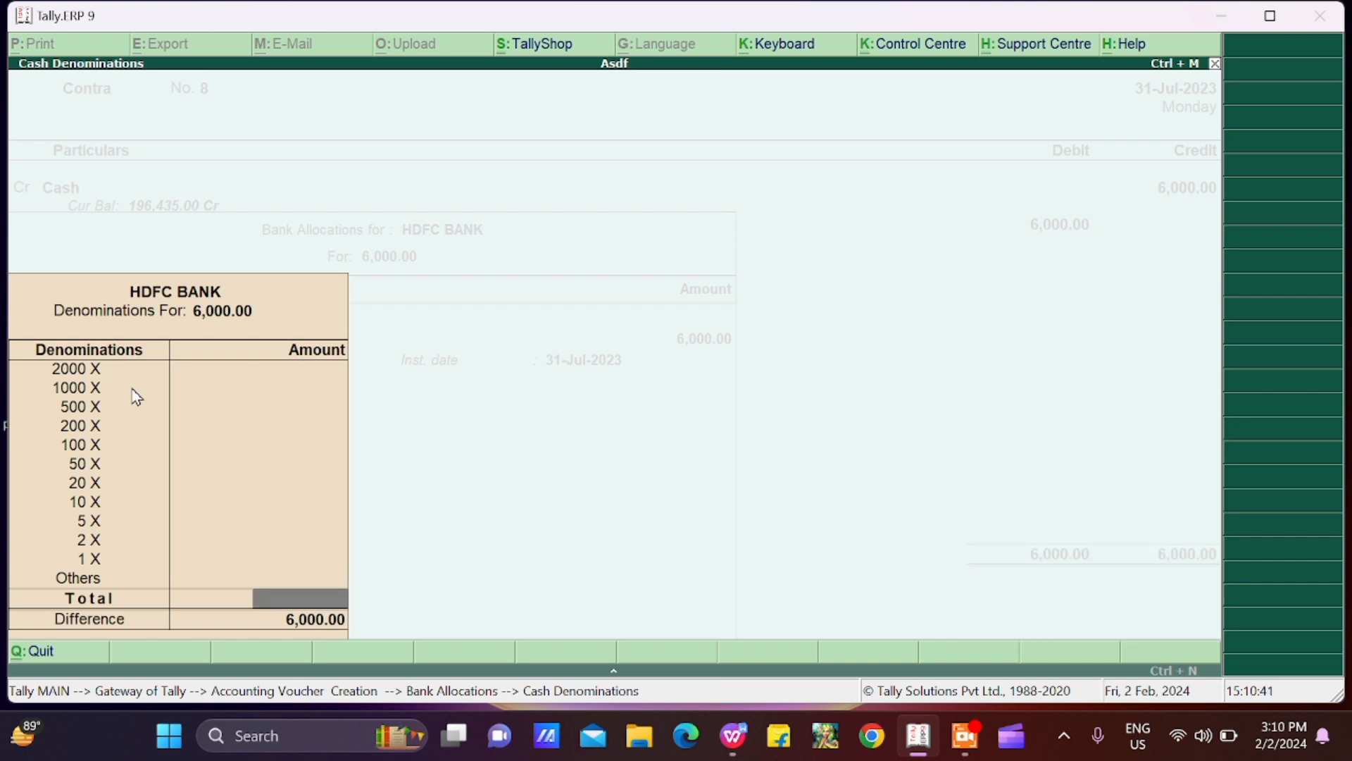
key(Return)
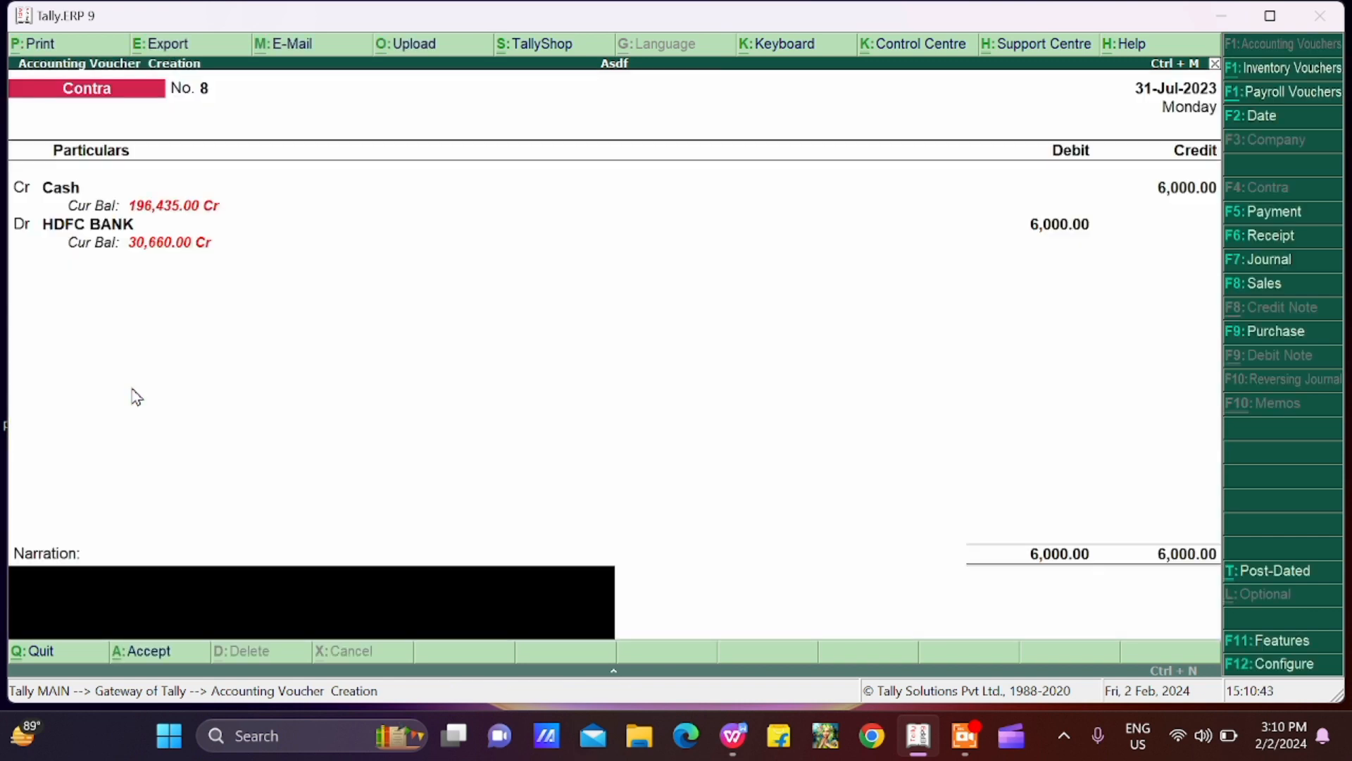
key(Return)
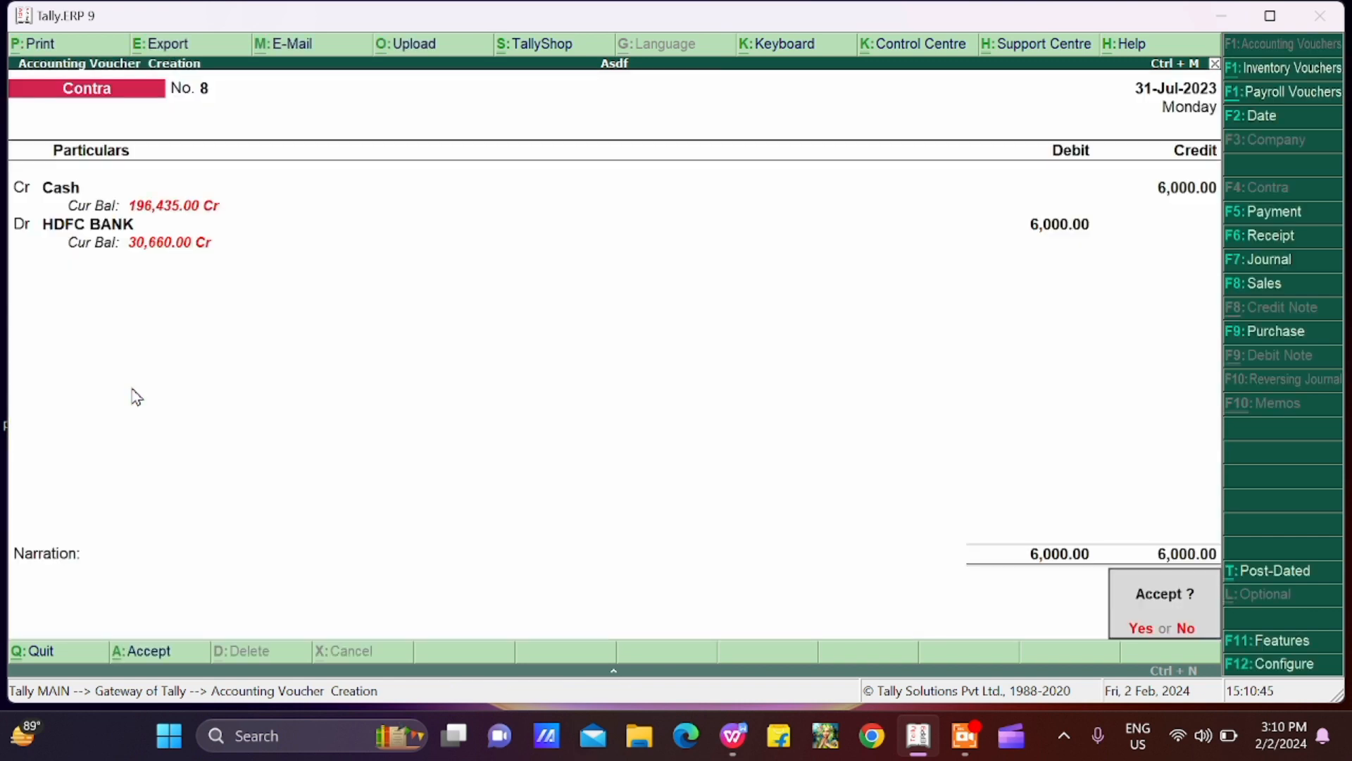
key(Return)
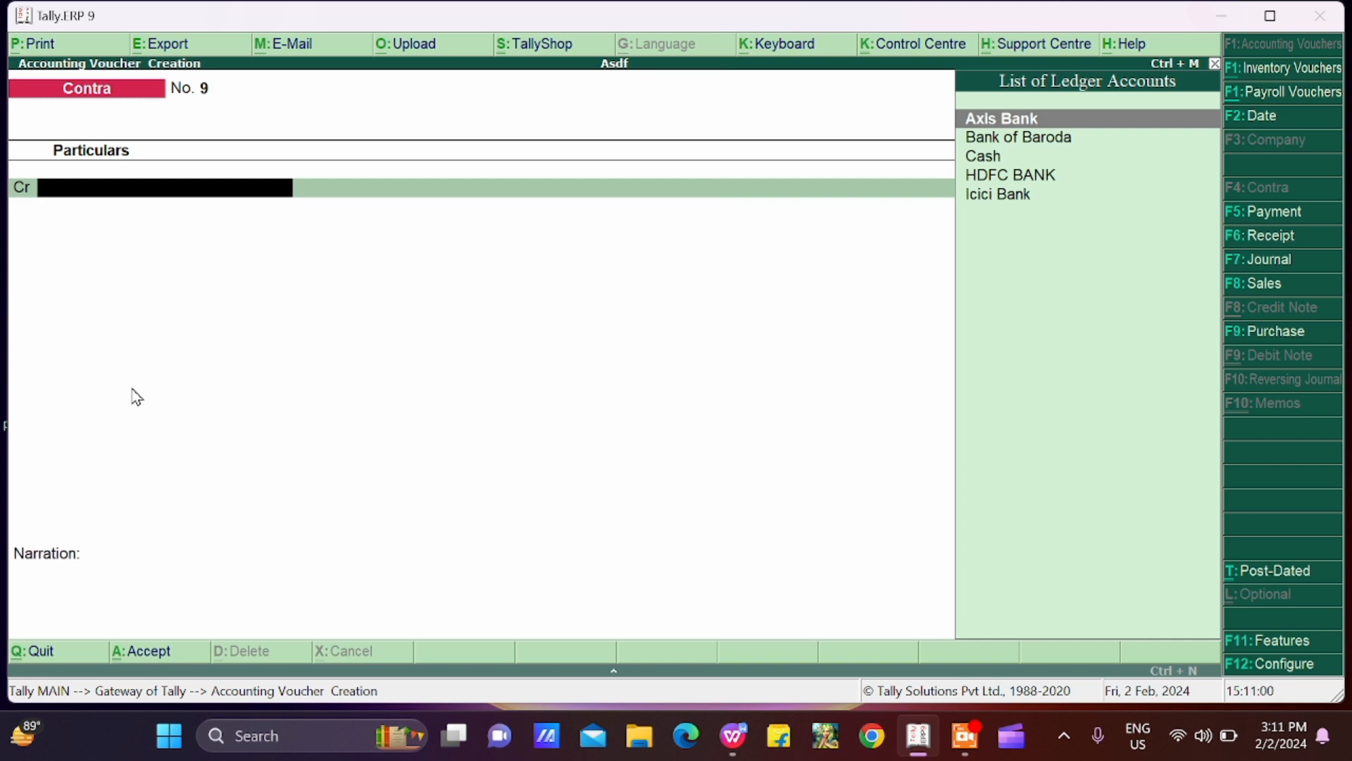
Step: Quit voucher entry and check the HDFC BANK ledger in the account books for its vouchers and closing balance
key(Escape)
key(y)
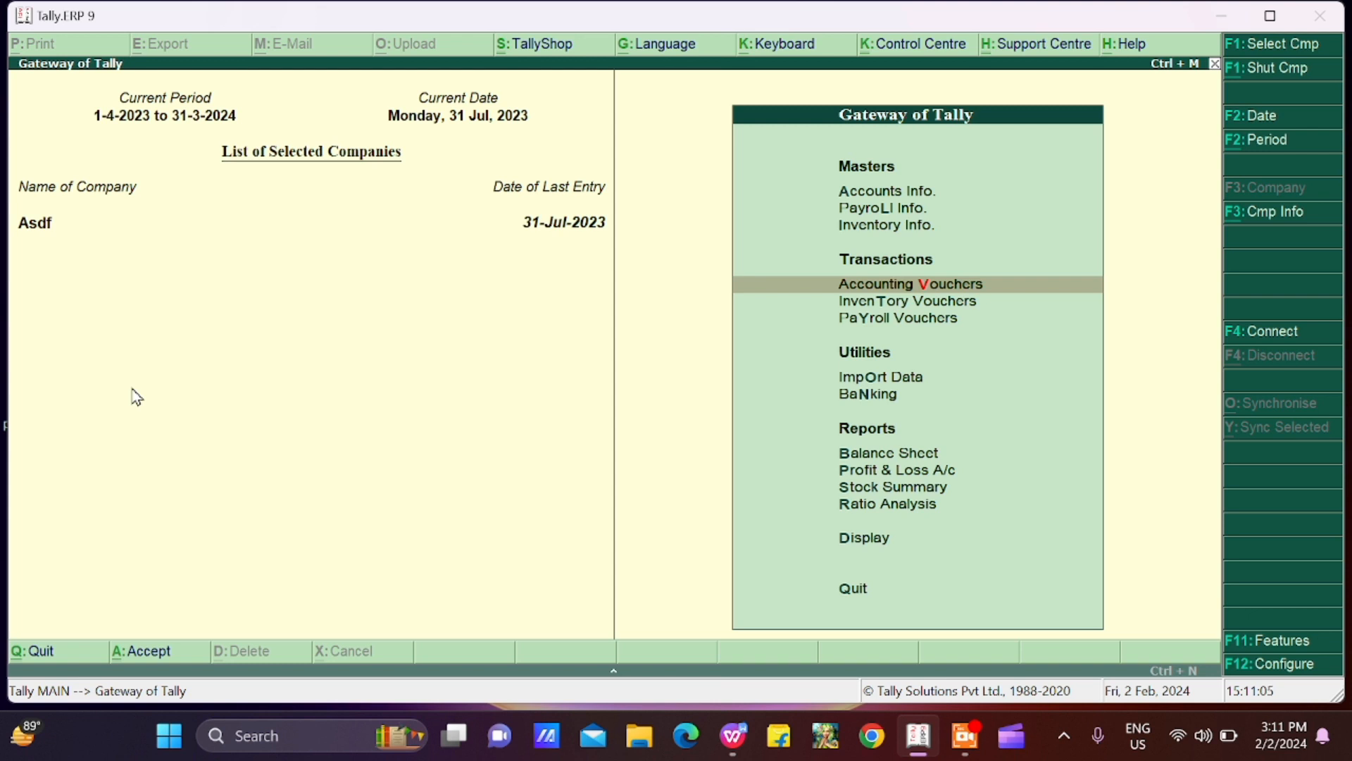
key(d)
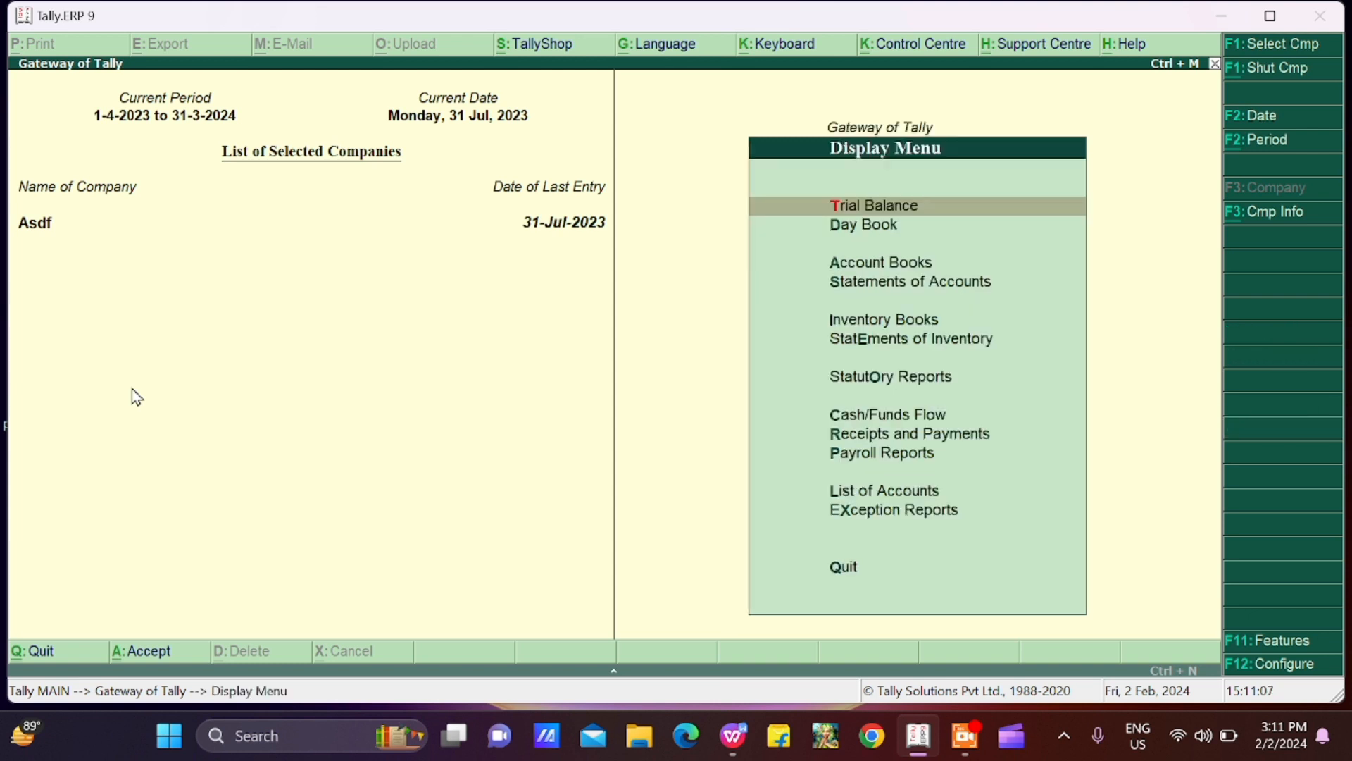
key(a)
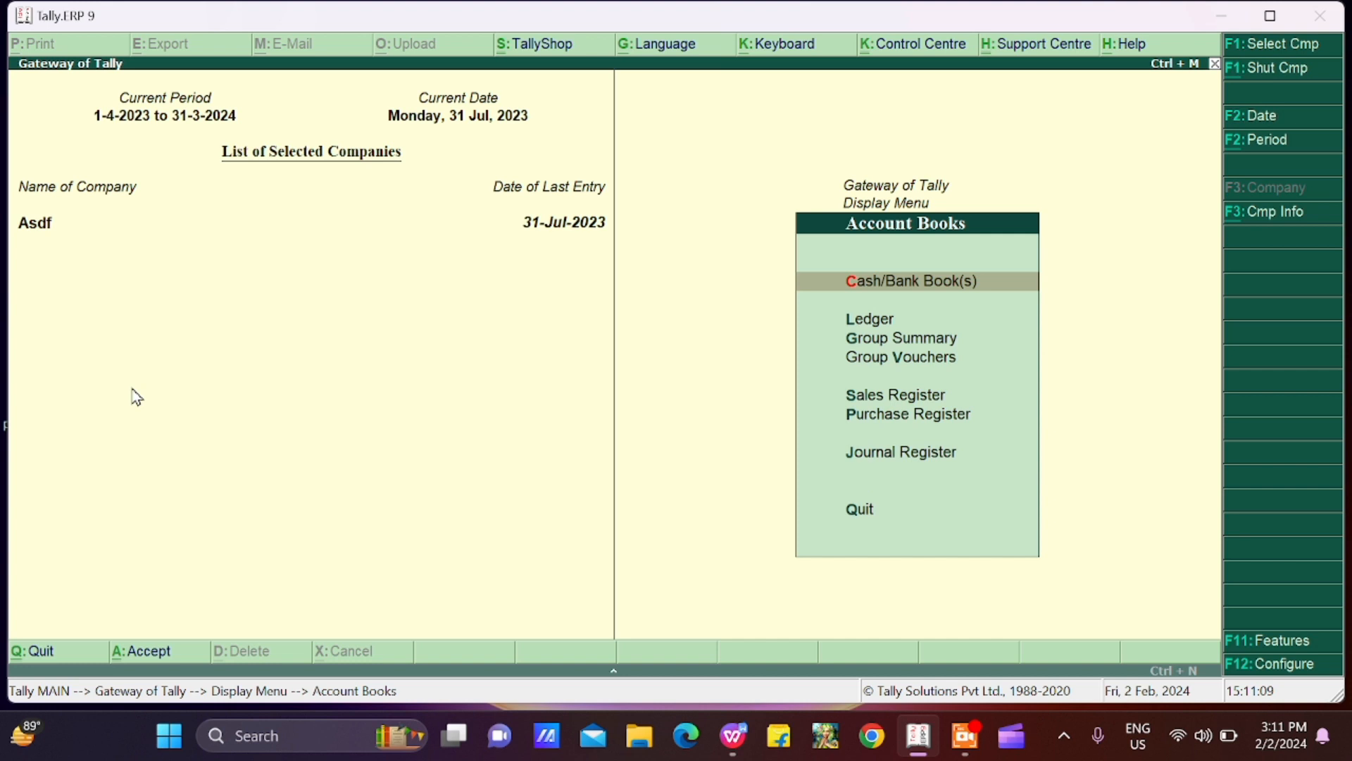
key(l)
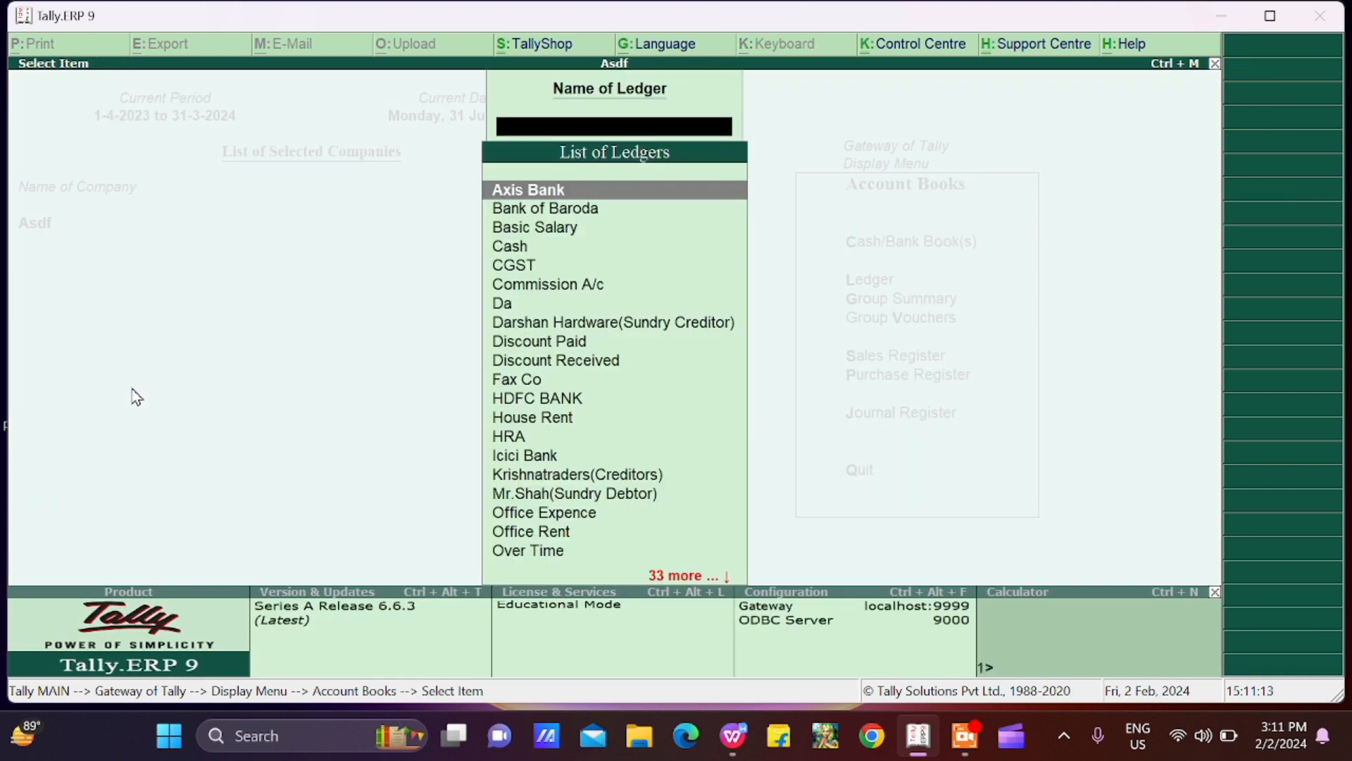
text(H)
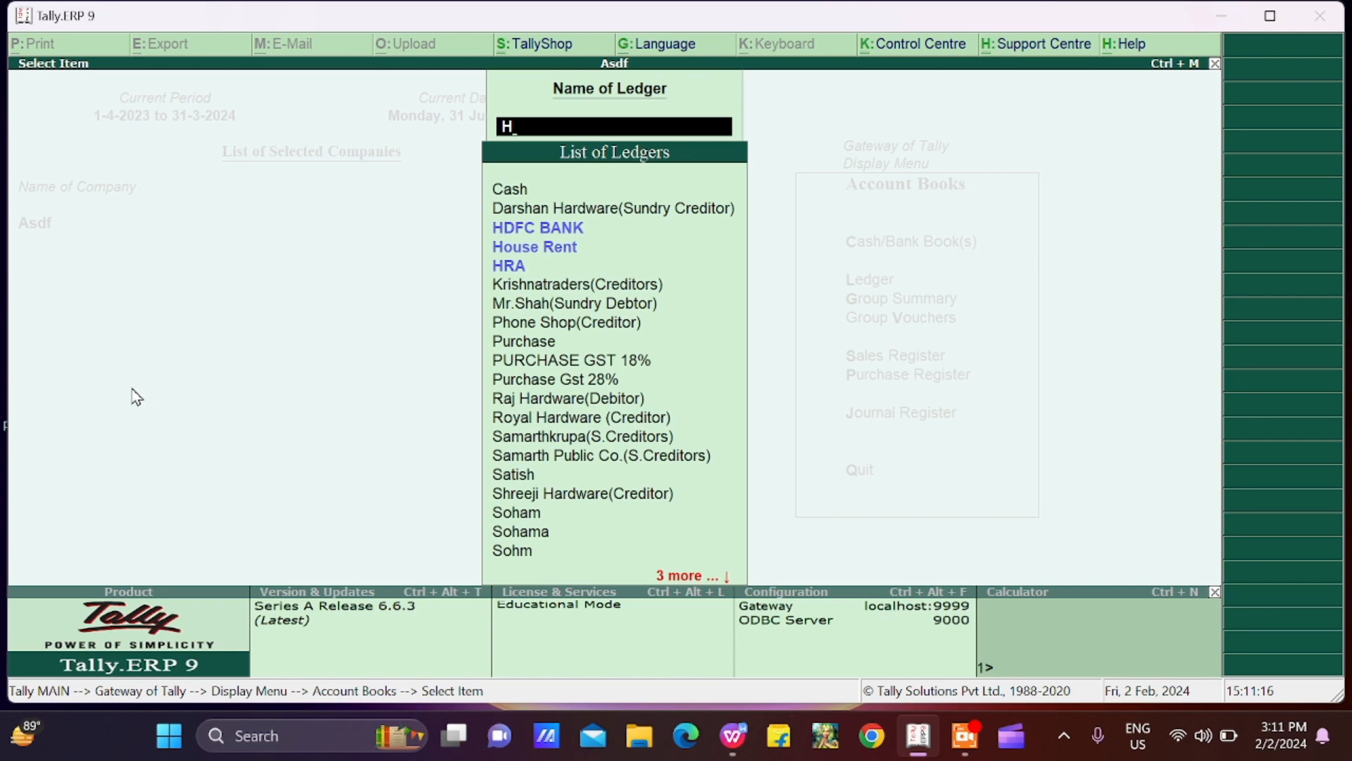
text(d)
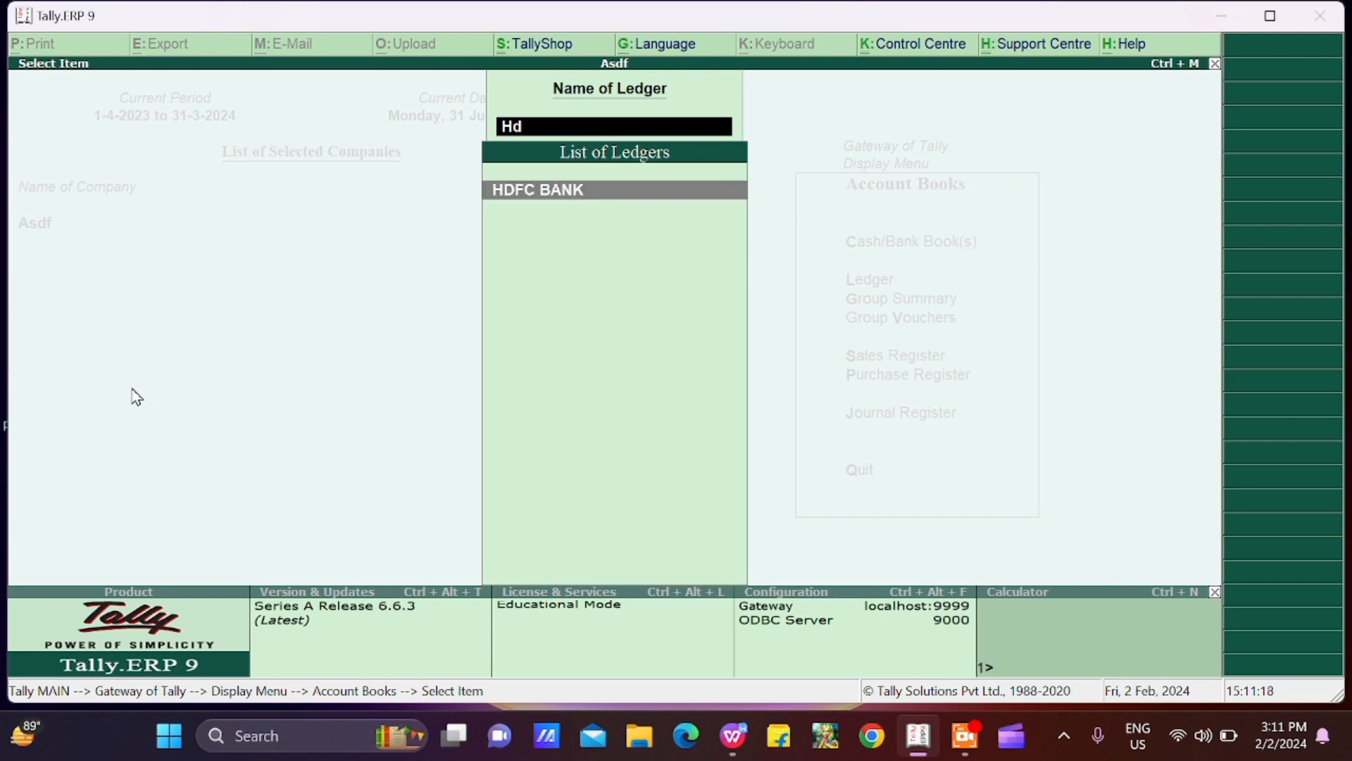
key(Return)
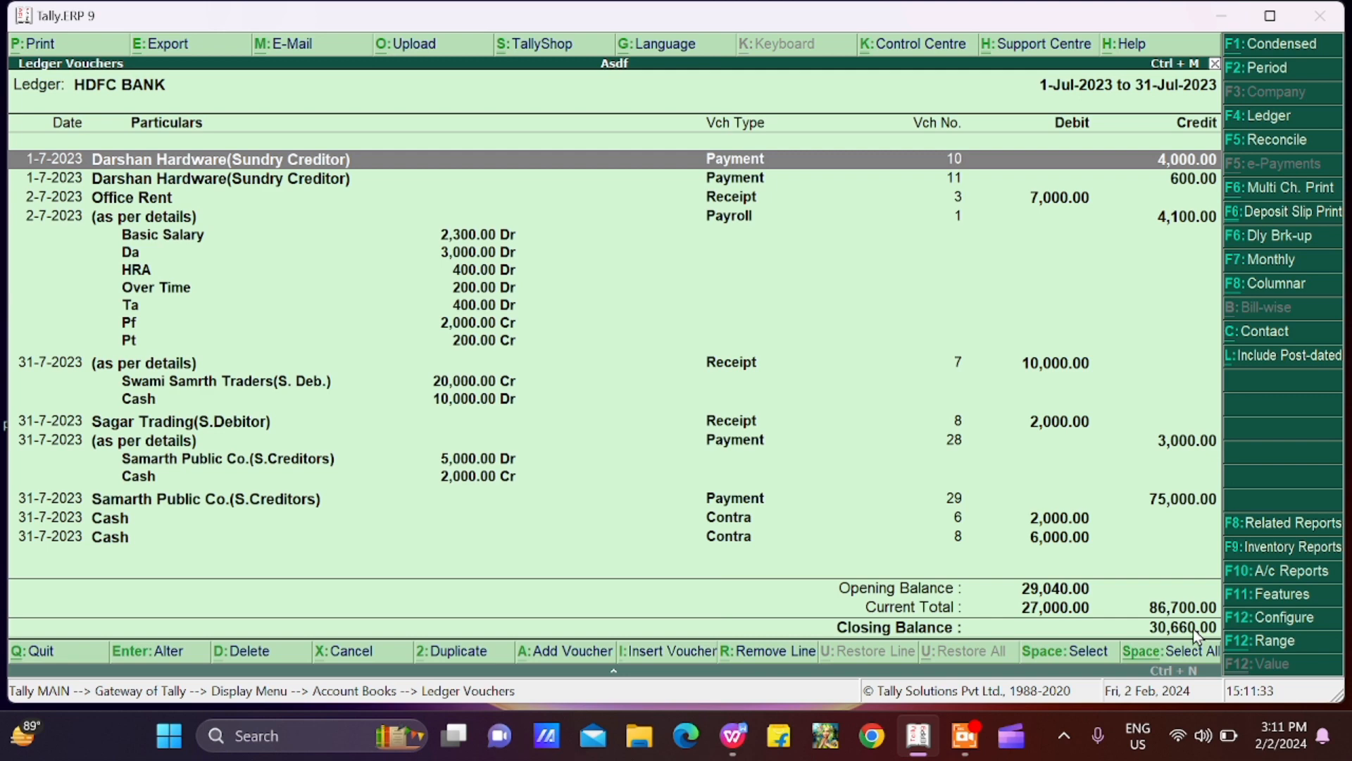
key(Escape)
key(Escape)
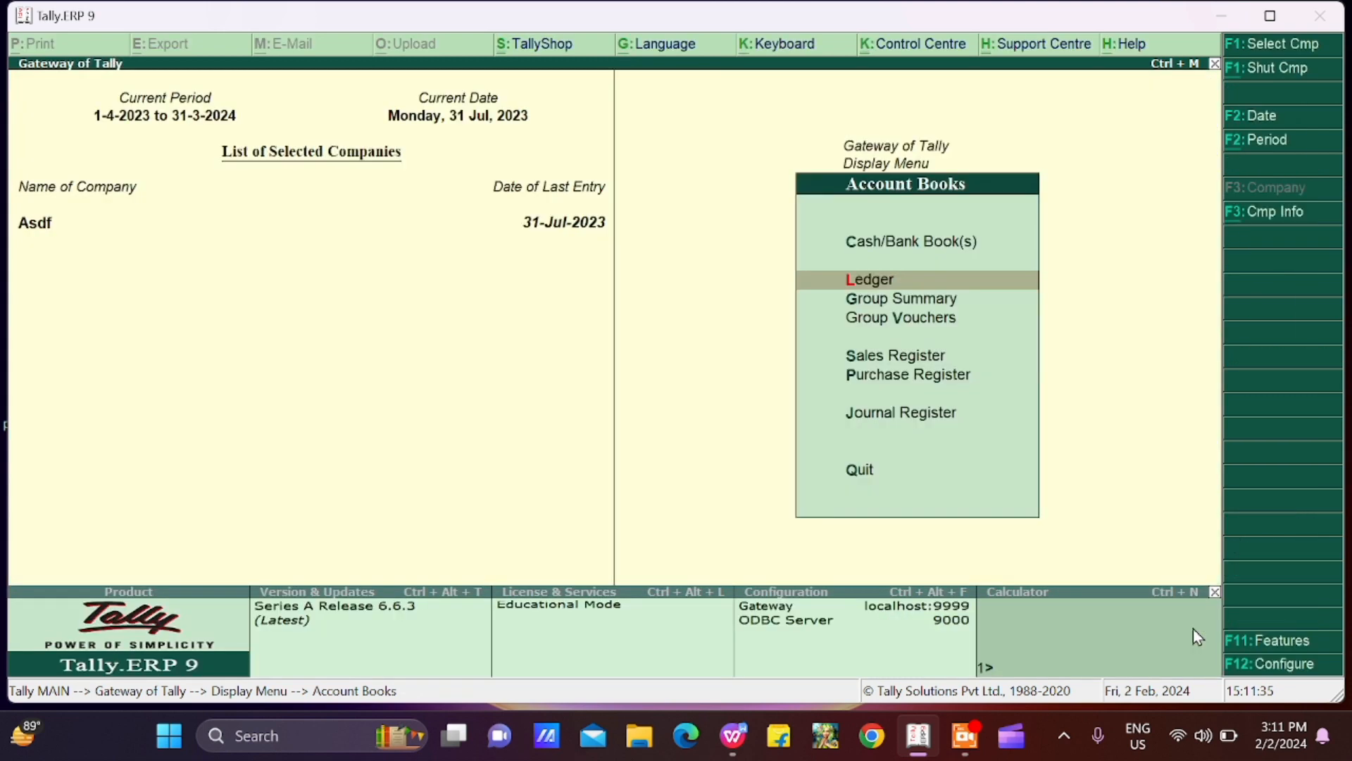
key(Escape)
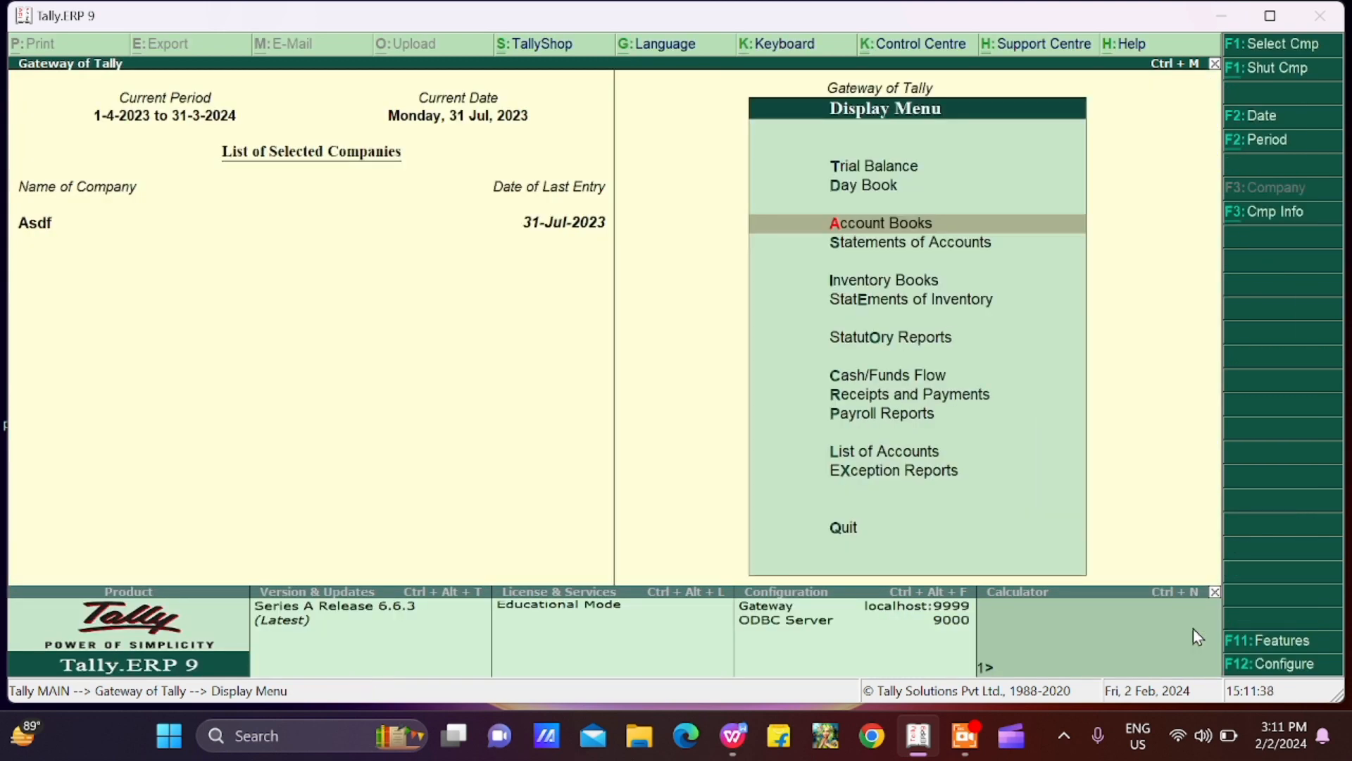
key(Escape)
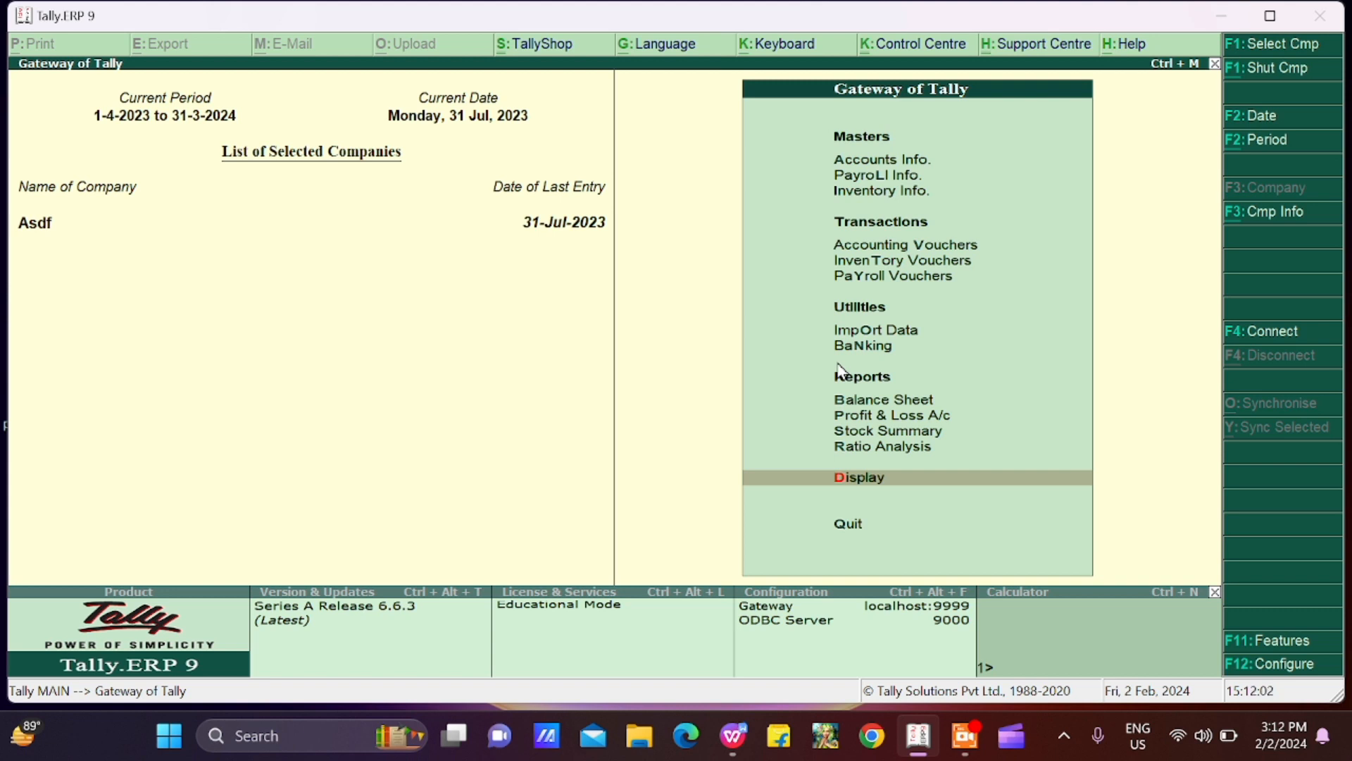
Step: Start another contra voucher and credit HDFC BANK with 2000
key(Up)
key(Up)
key(Up)
key(Up)
key(Up)
key(Up)
key(Up)
key(Up)
key(Up)
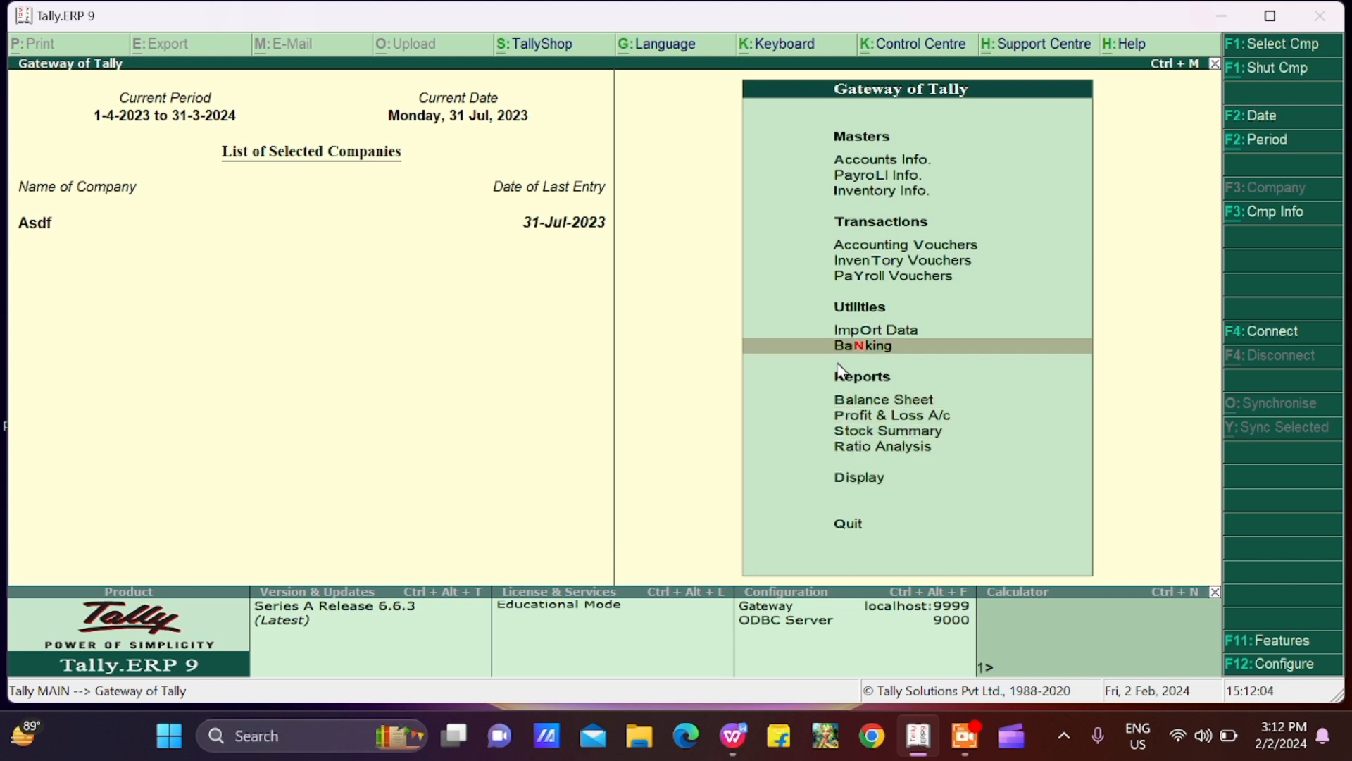
key(Return)
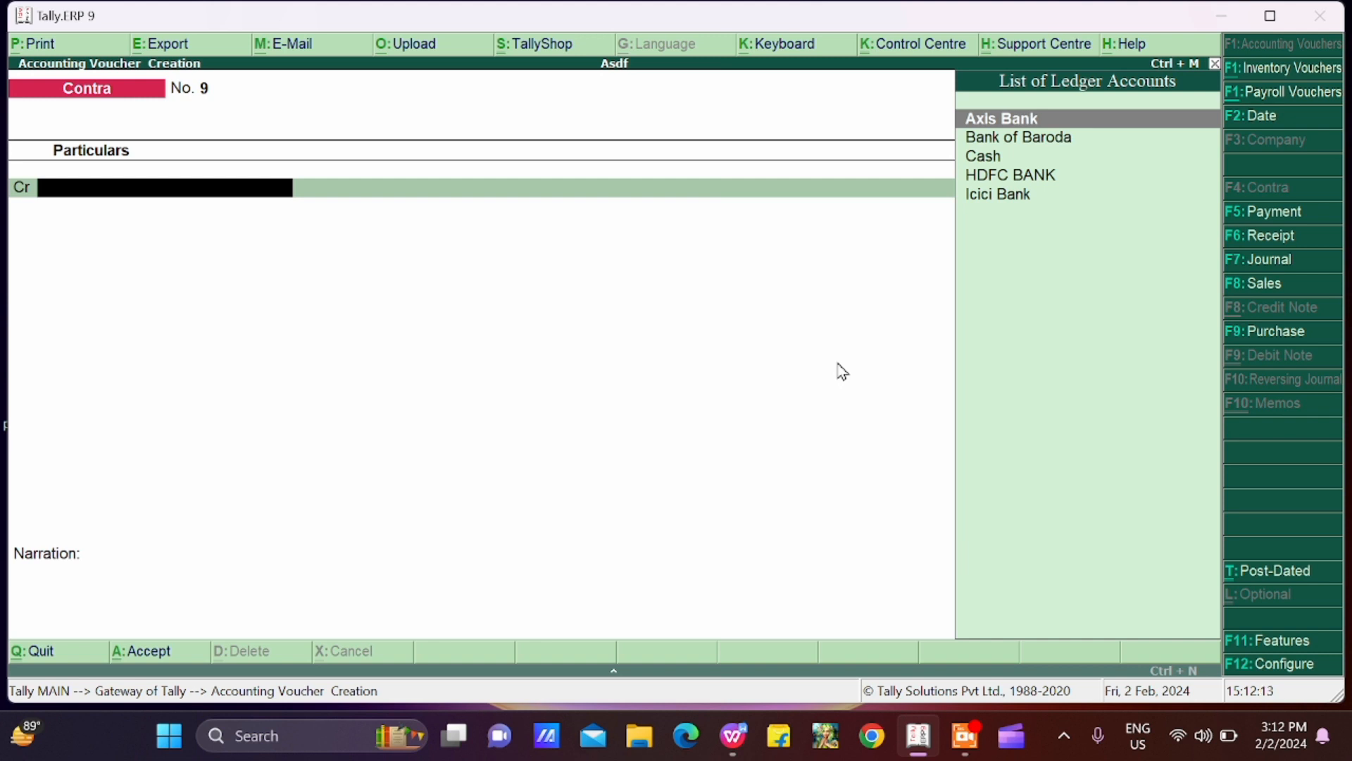
text(Hd)
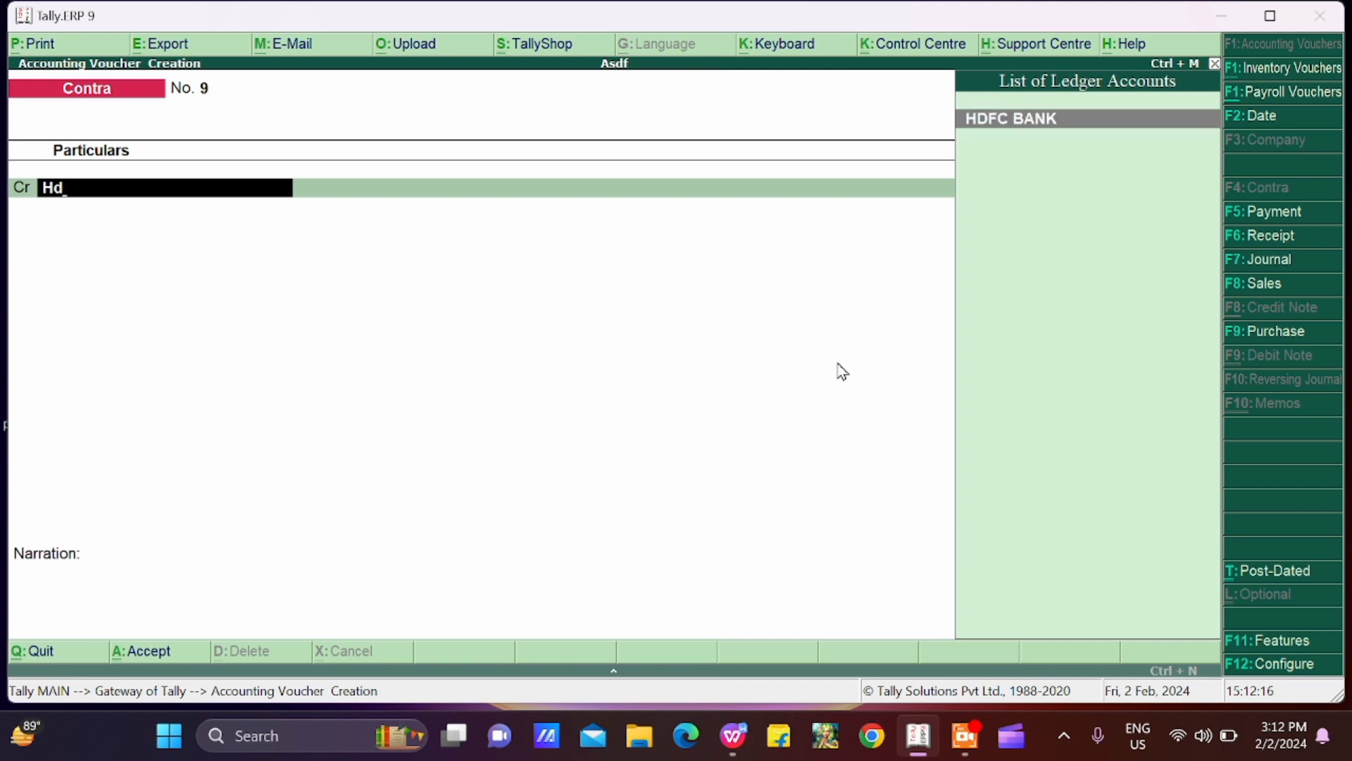
key(Return)
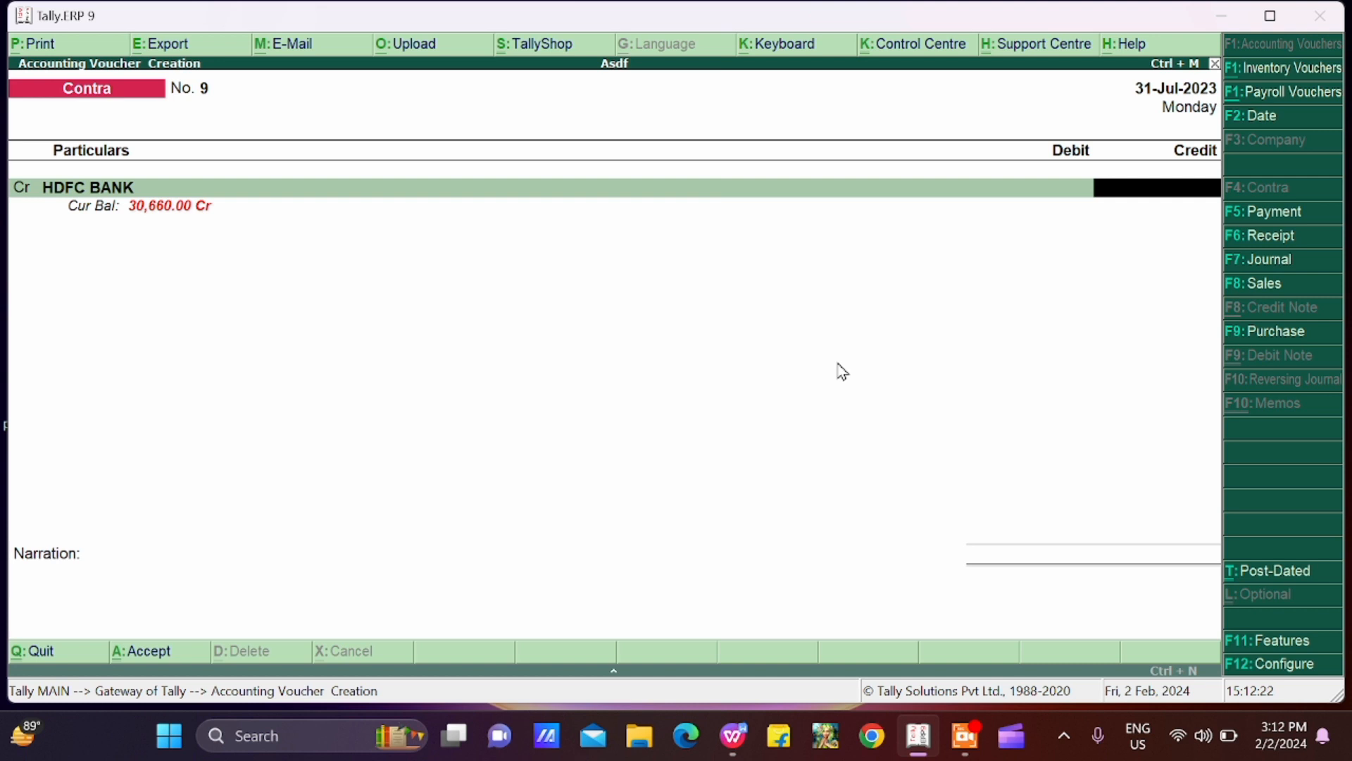
text(2000)
key(Return)
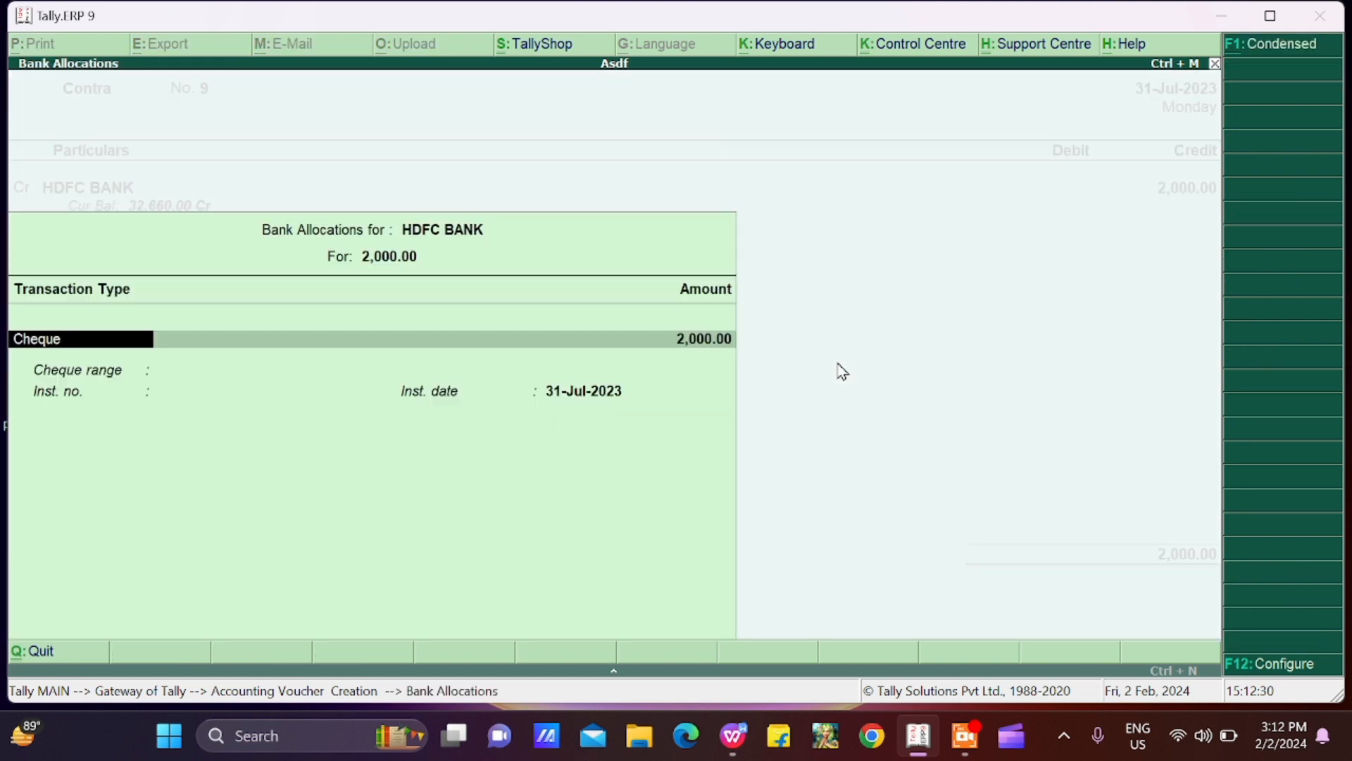
Step: Allocate the HDFC BANK amount as a Cheque with cheque range Not Applicable and instrument number 3456, keeping the default instrument date
key(Return)
key(Return)
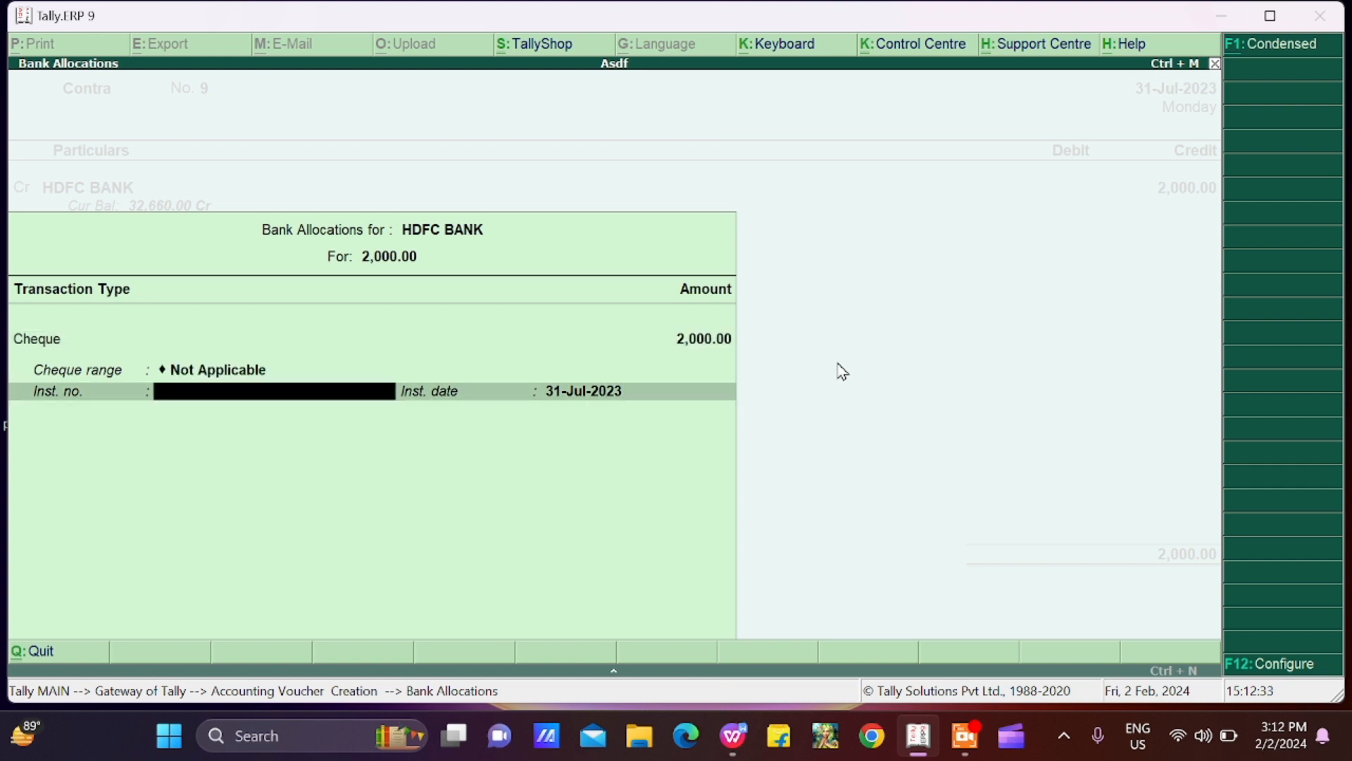
text(3456)
Step: Debit Cash with 2,000, leave the narration blank, and save the contra voucher
key(Return)
key(Return)
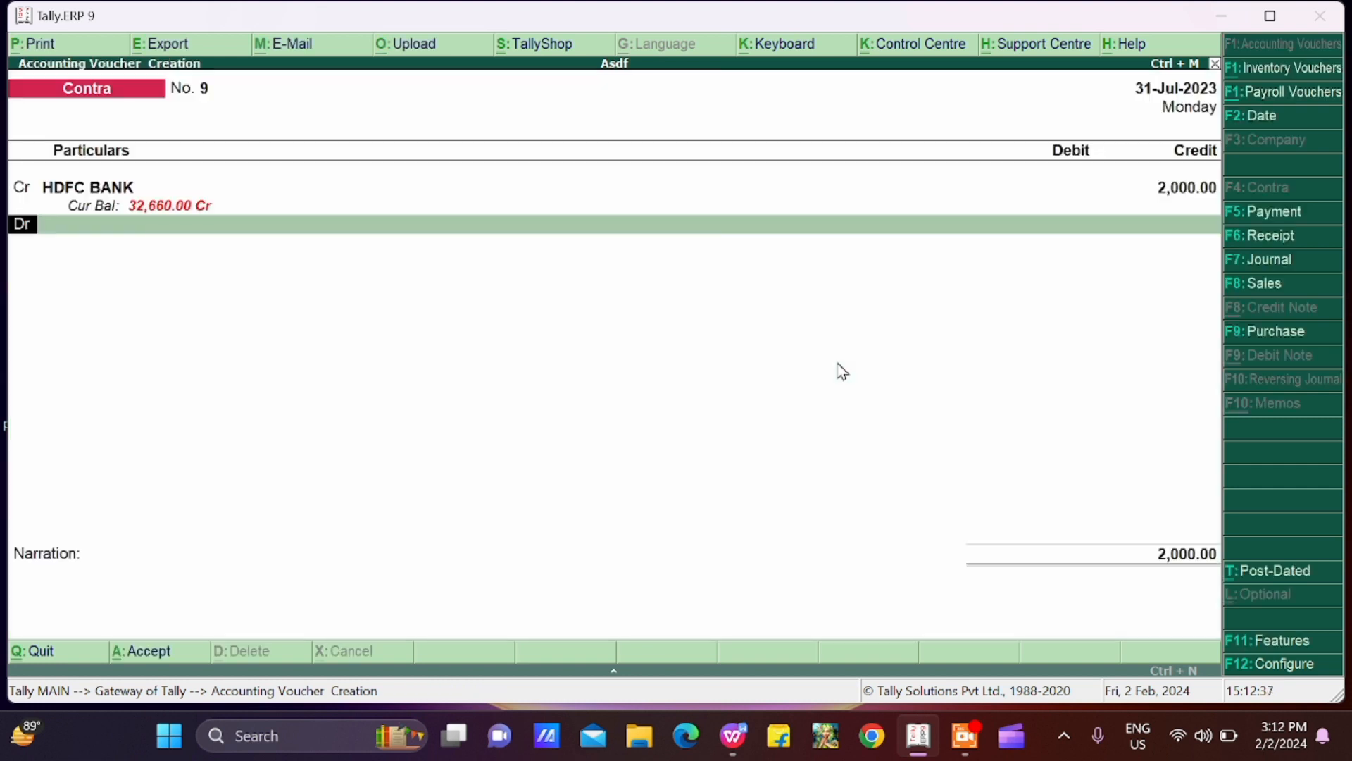
key(Return)
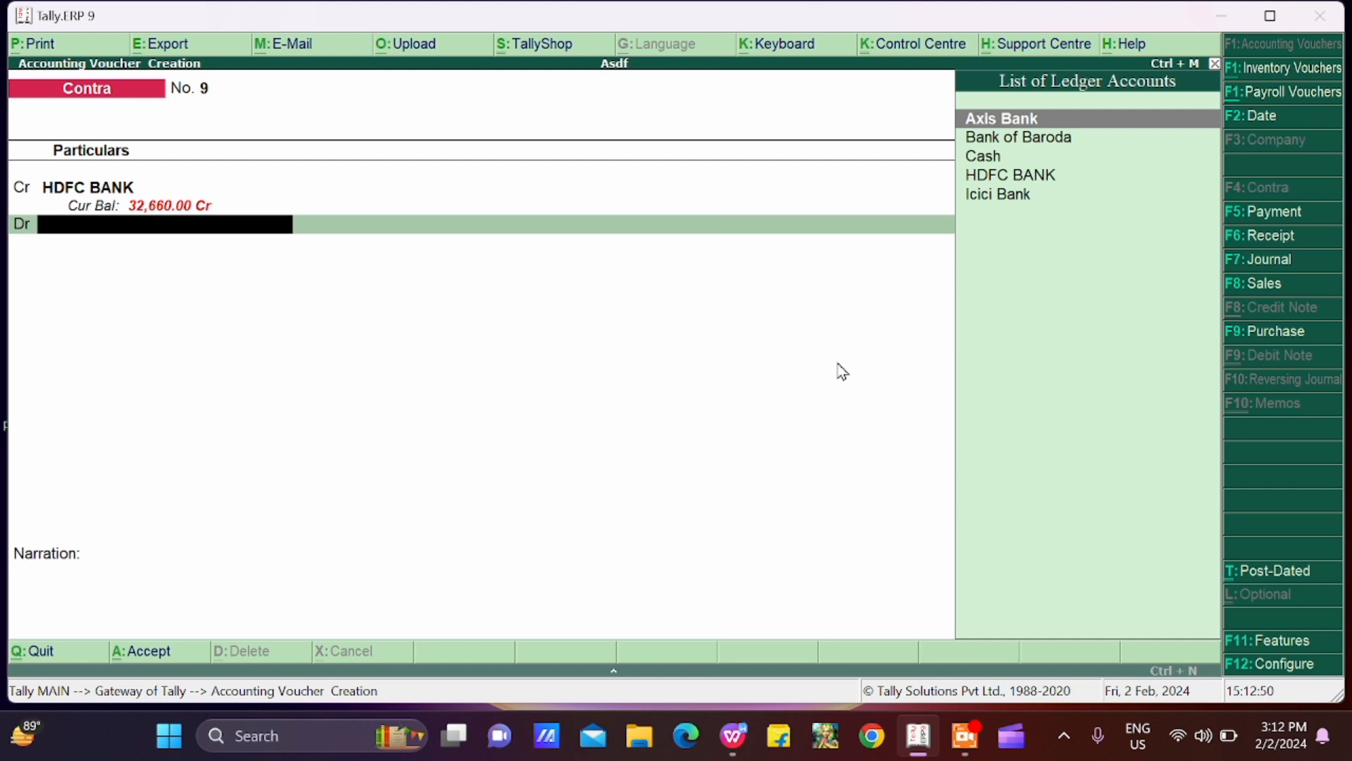
text(Cash)
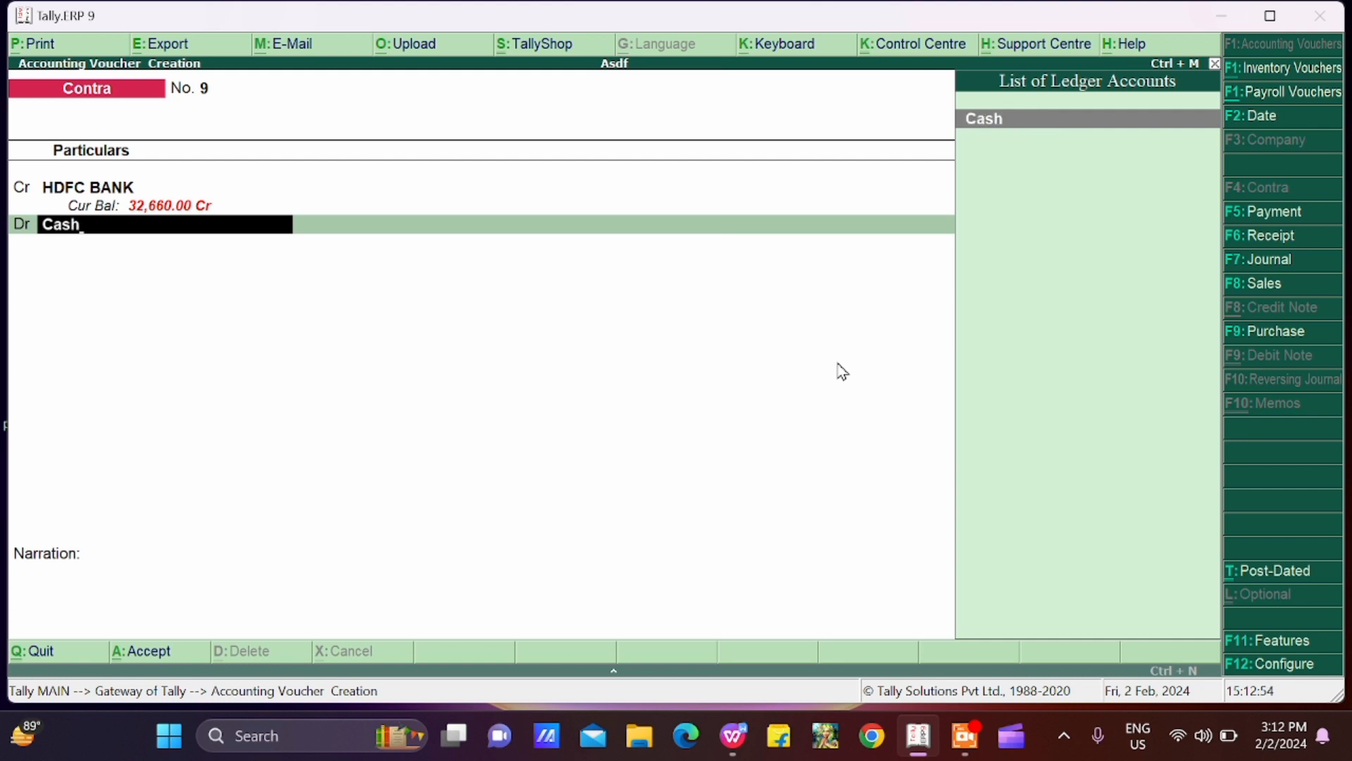
key(Return)
key(Return)
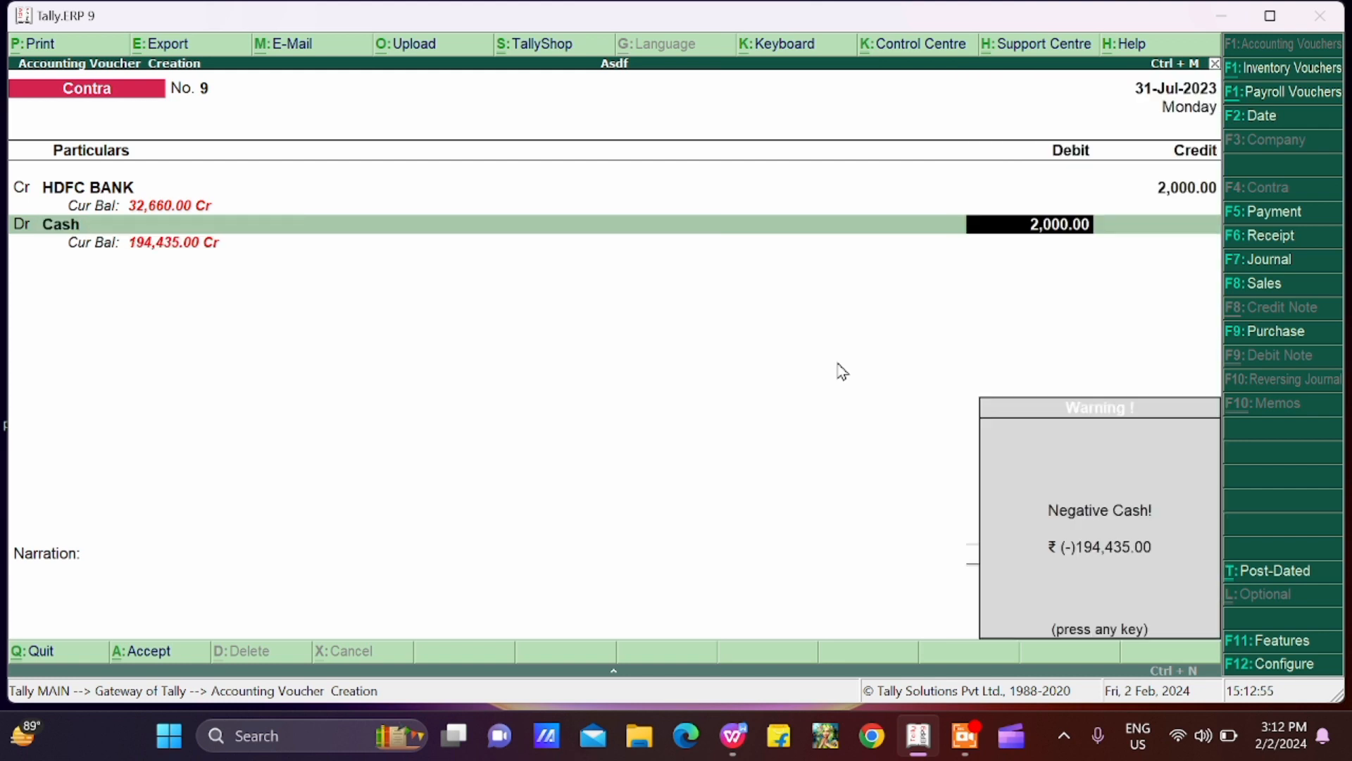
key(Return)
key(Return)
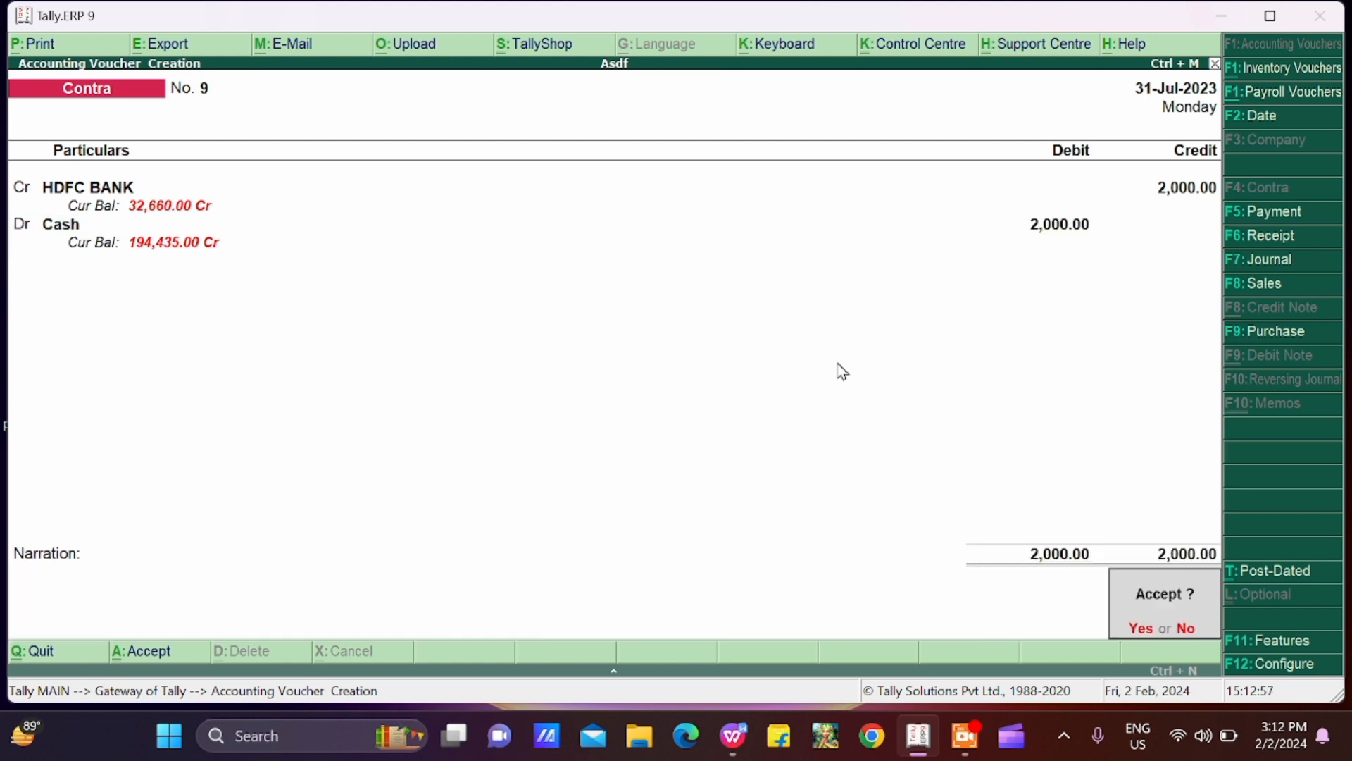
key(Return)
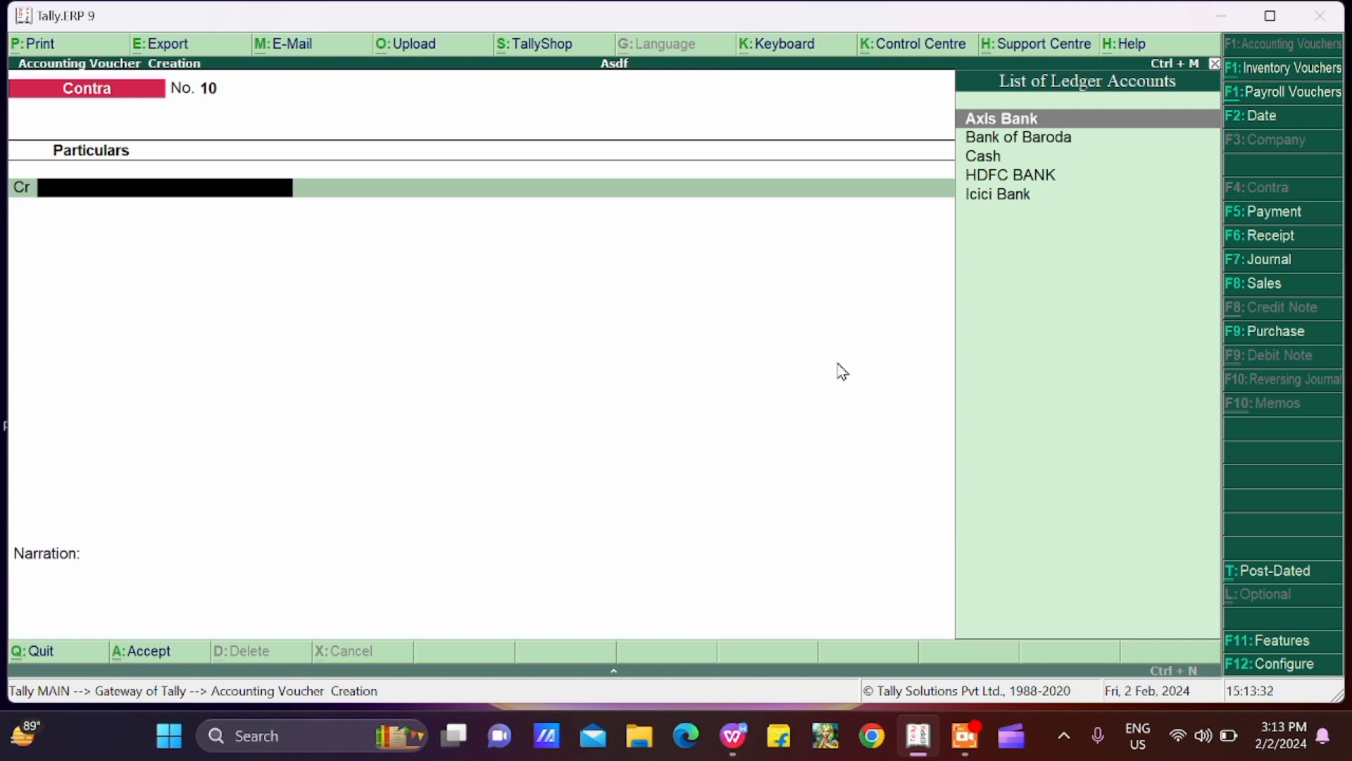
Step: Credit HDFC BANK with 2340 in the new contra voucher
text(H)
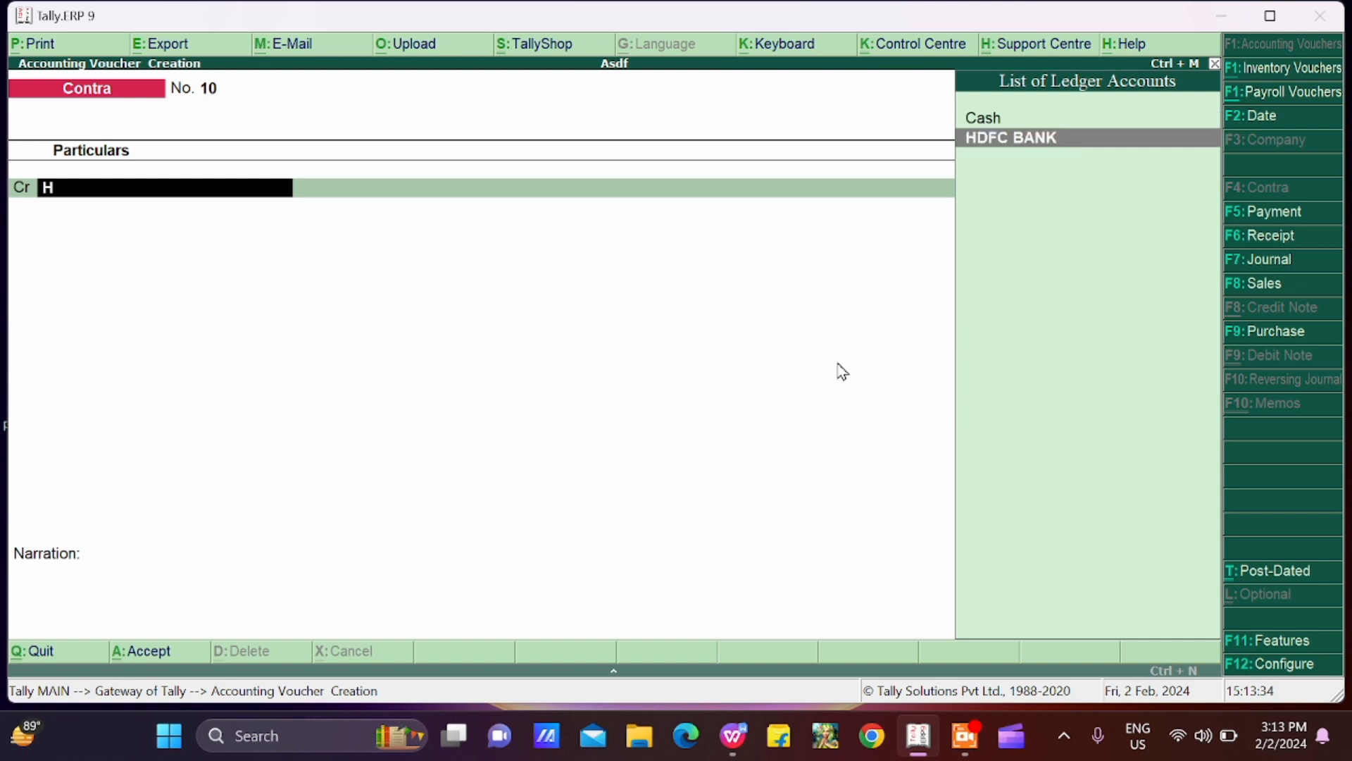
key(Return)
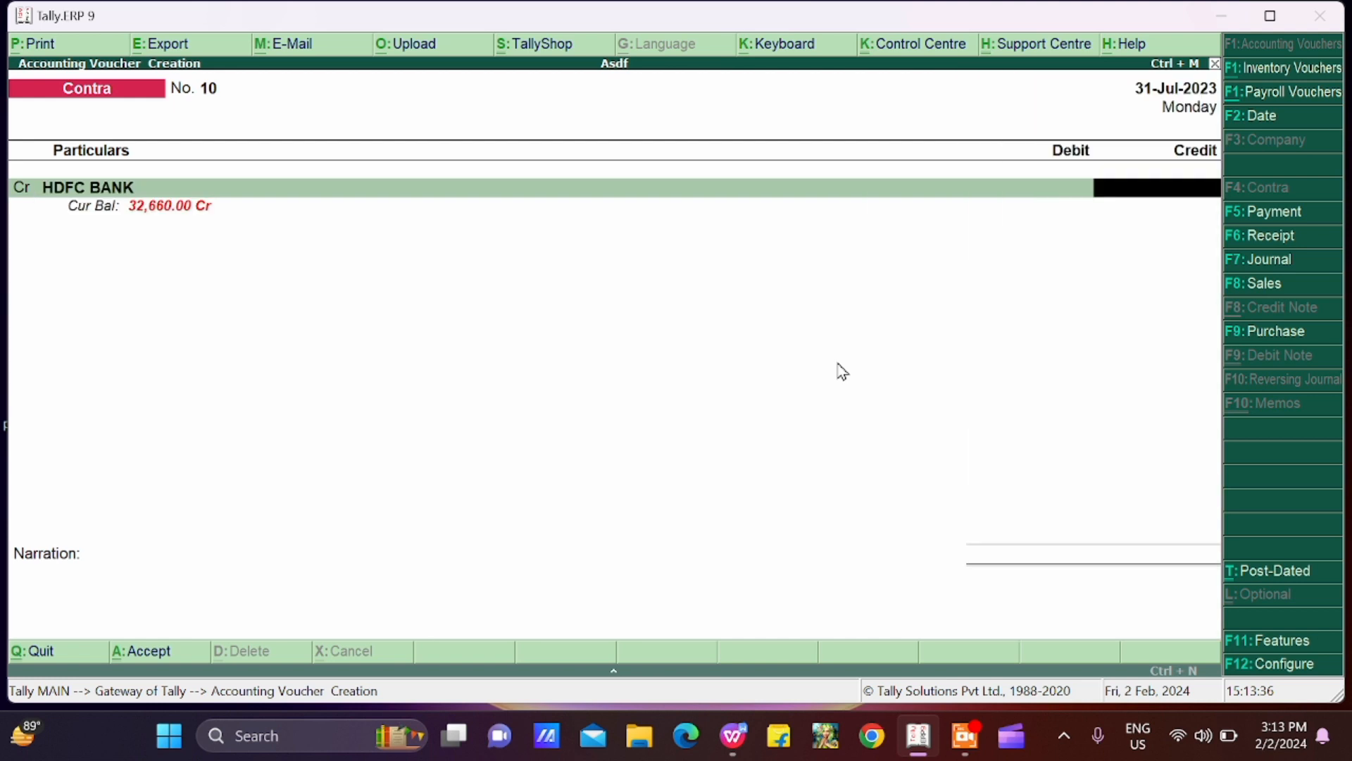
text(2340)
key(Return)
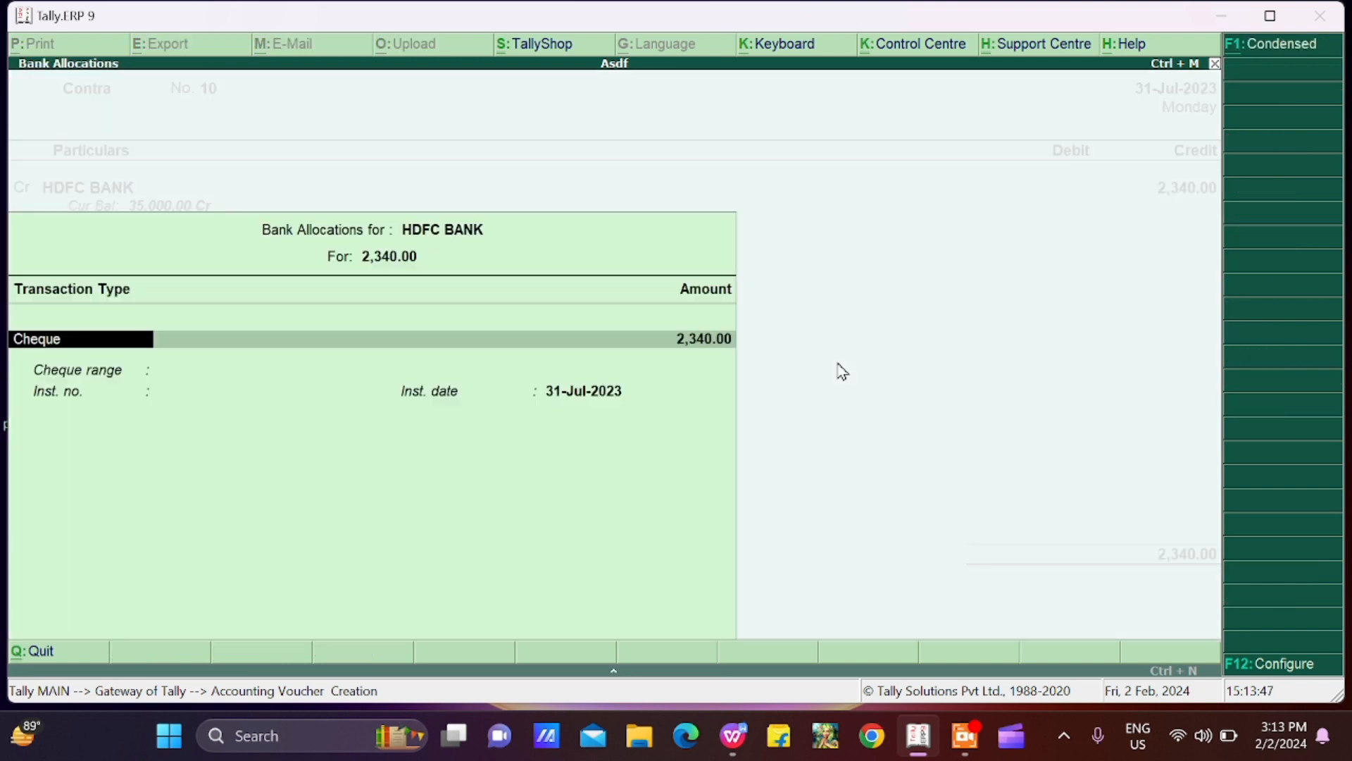
Step: Allocate the 2,340 HDFC BANK credit as a Cheque with cheque range Not Applicable and instrument number 23456
key(Return)
key(Return)
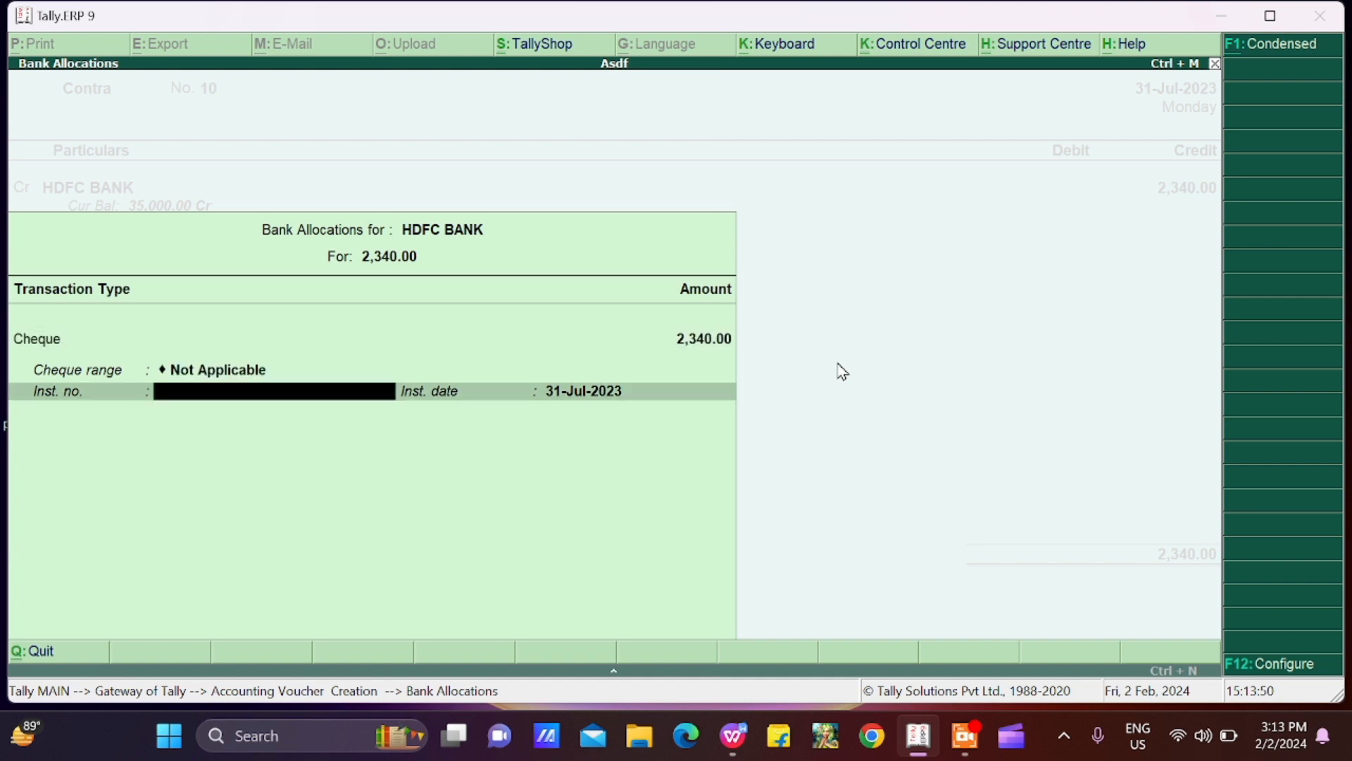
text(23456)
key(Return)
key(Return)
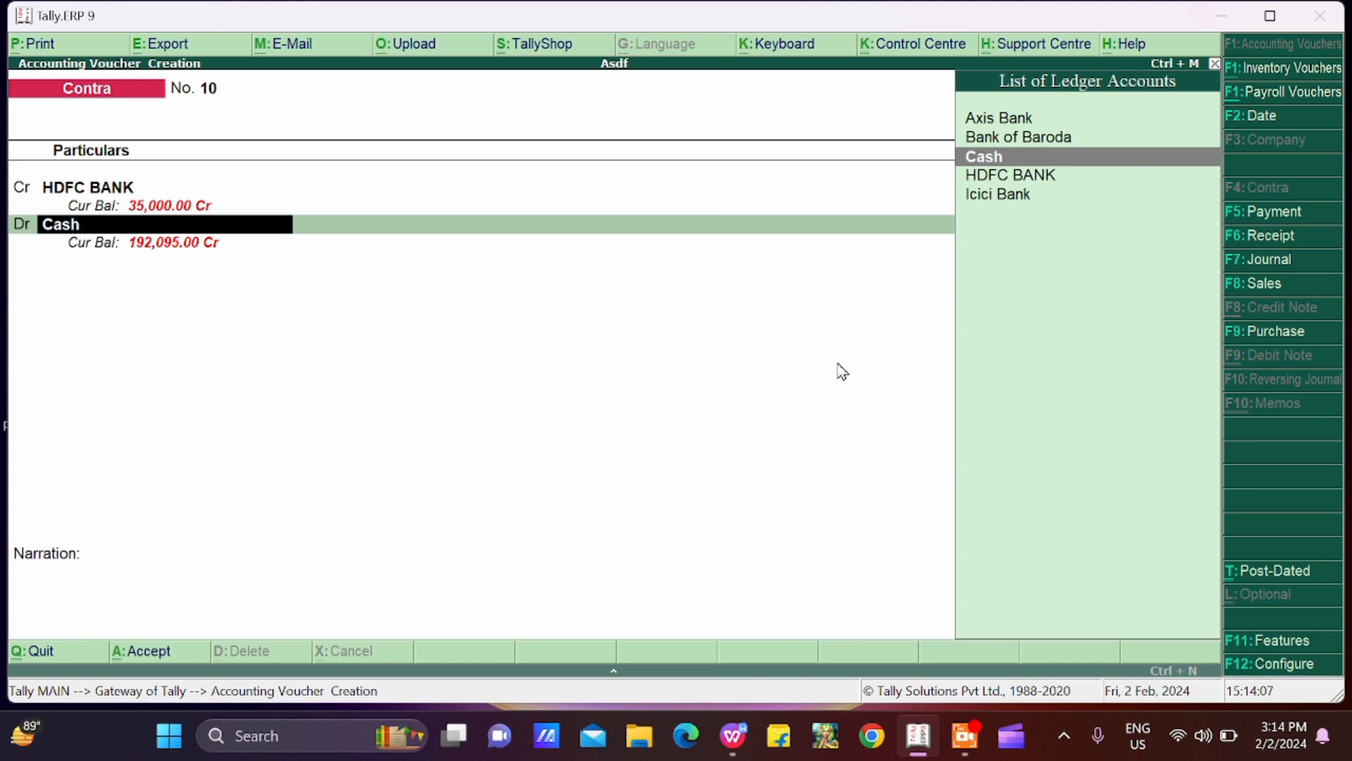
Step: Replace Cash with Axis Bank as the debit ledger and accept 2,340 as its debit amount
key(Up)
key(Up)
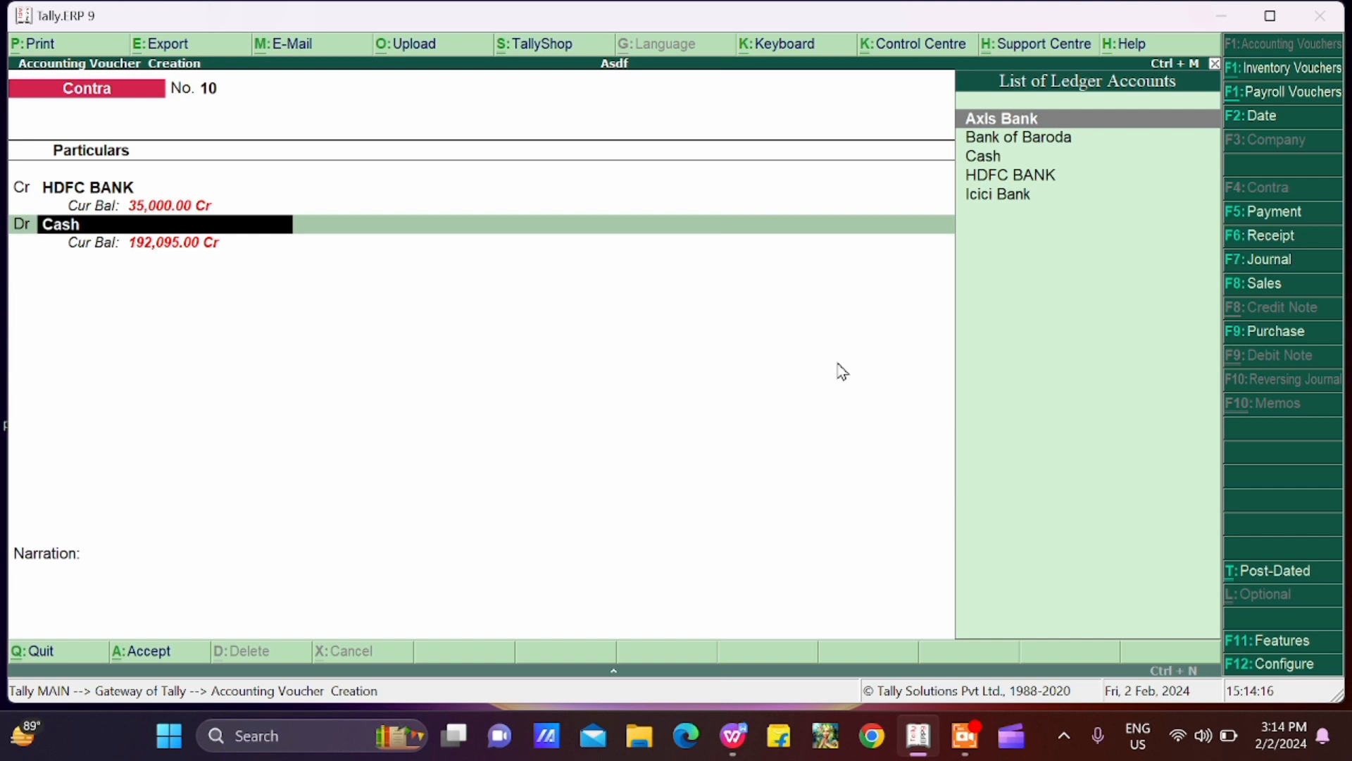
key(Return)
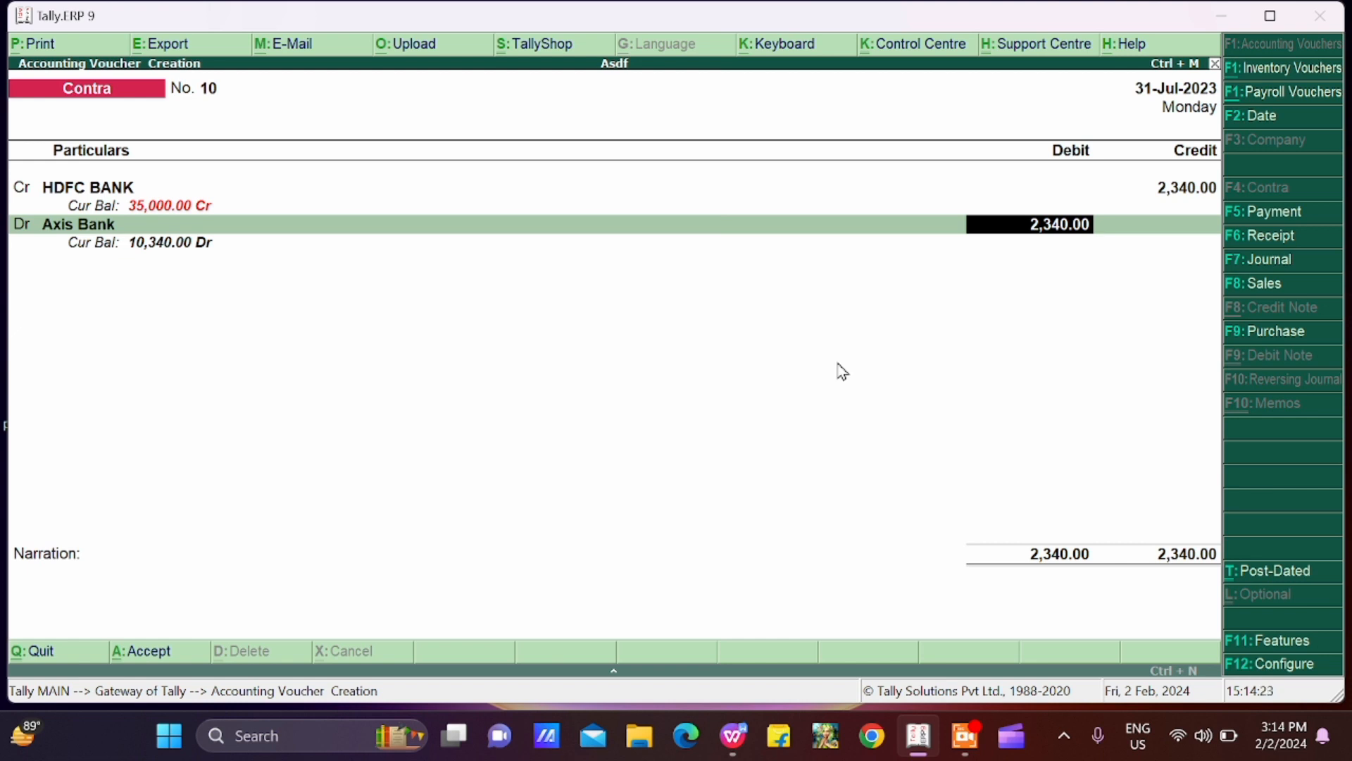
key(Return)
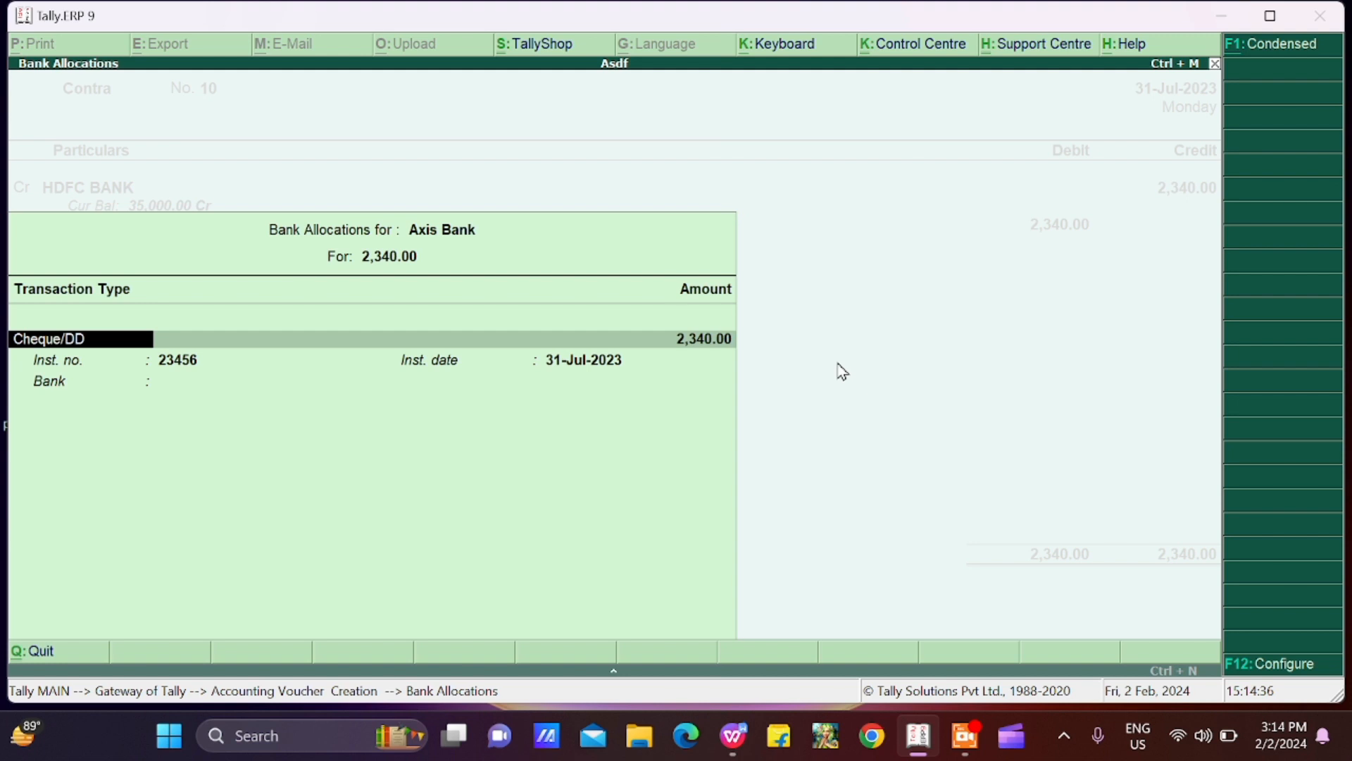
Step: Accept the Axis Bank allocation as Cheque/DD with instrument number 23456 and no bank name, and leave the voucher narration blank
key(Return)
key(Return)
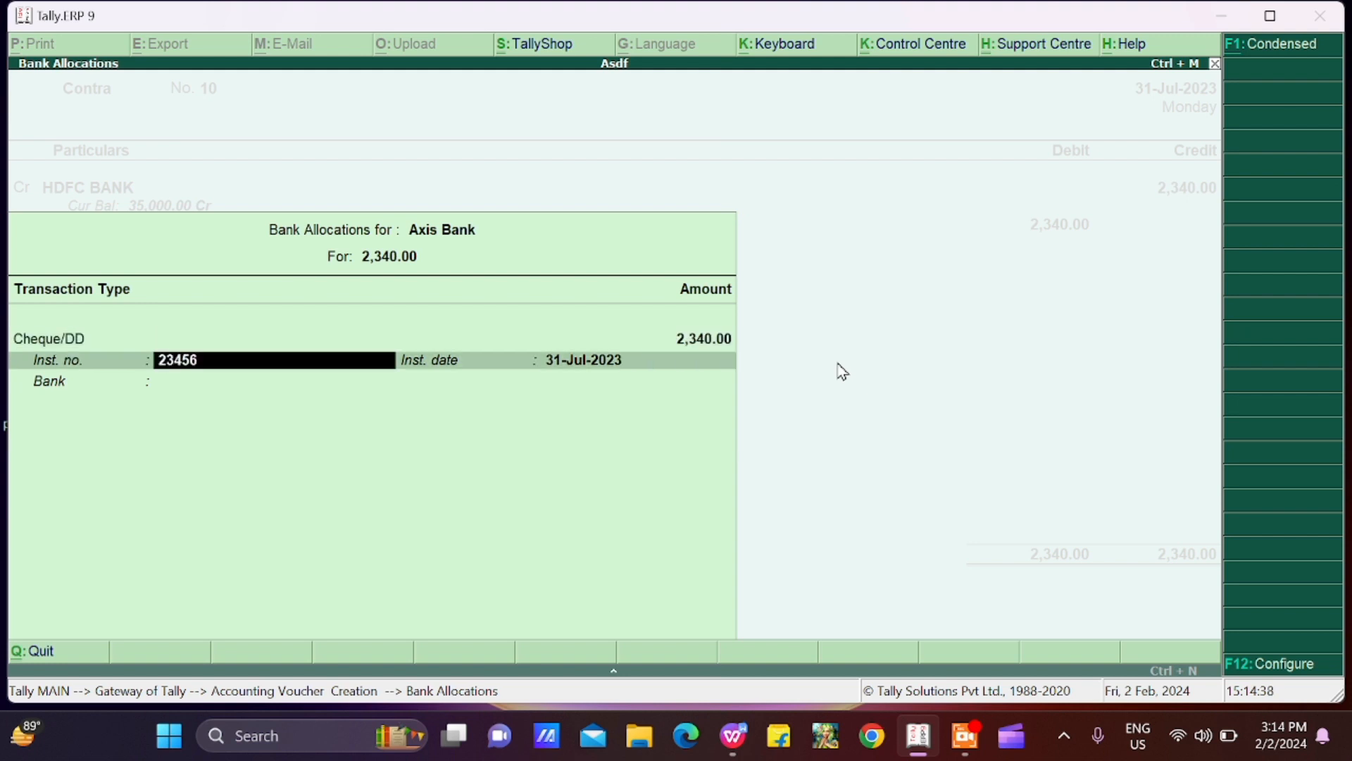
key(Return)
key(Return)
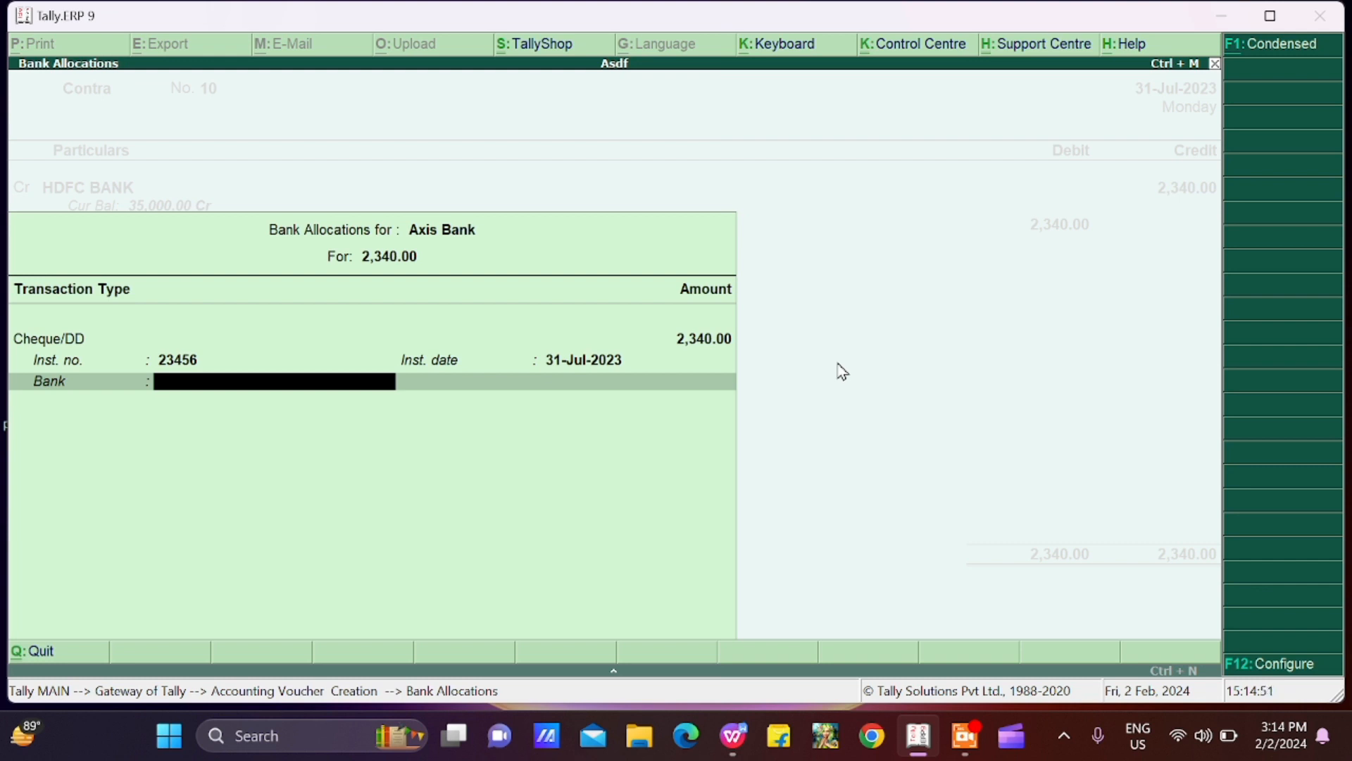
key(Return)
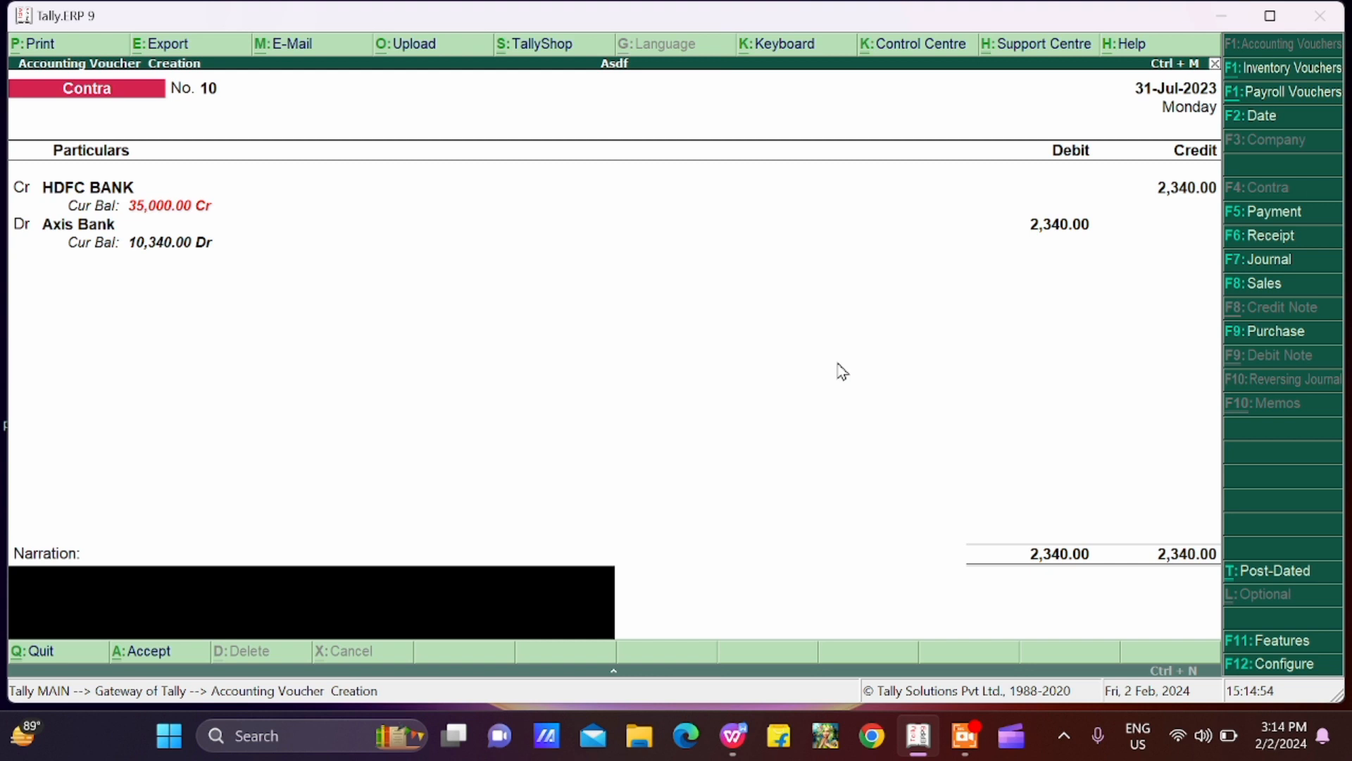
key(Return)
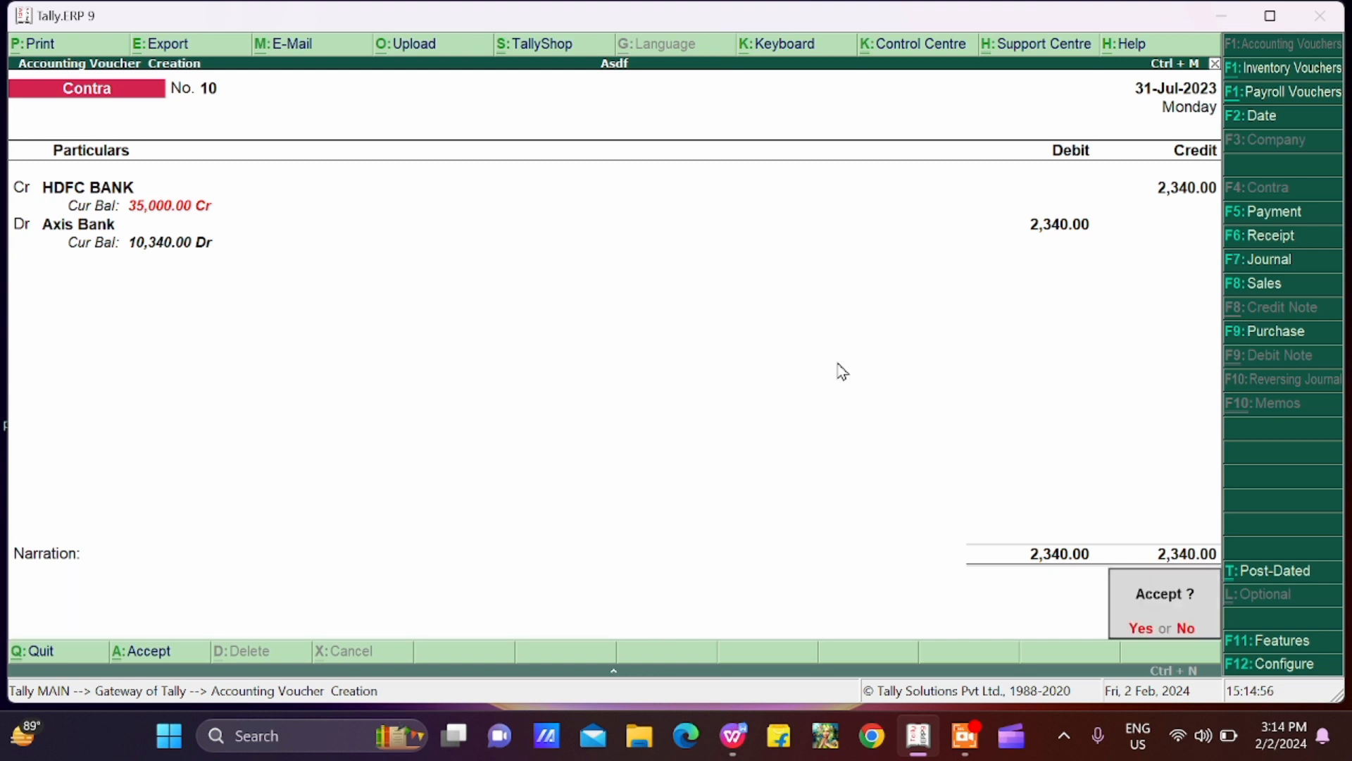